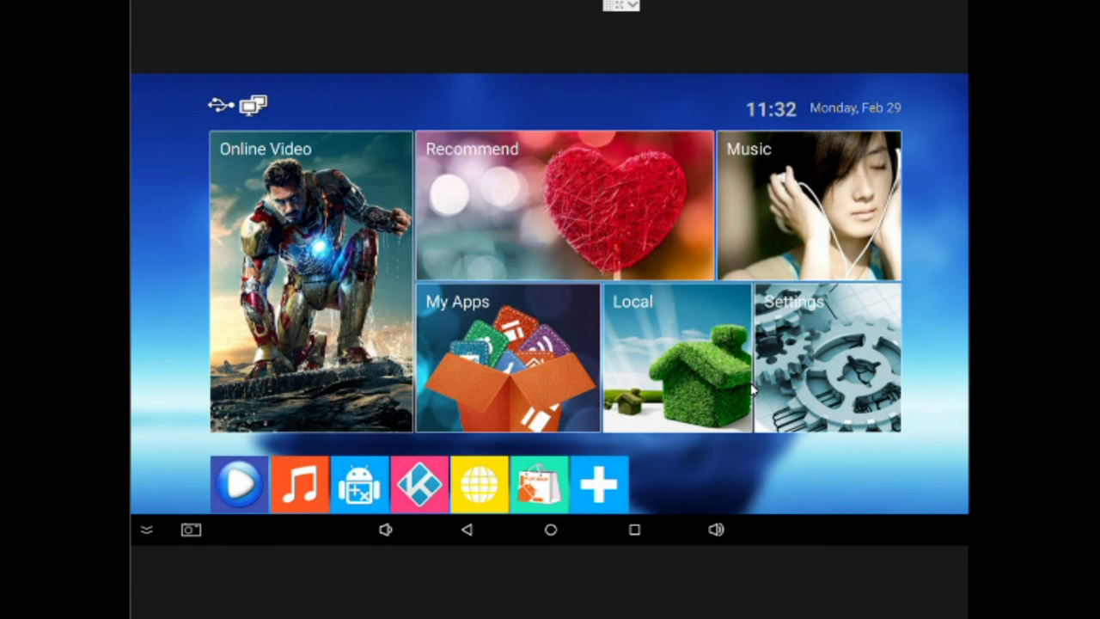
# - Open the device settings, view the Wi-Fi page of the network settings, and return to the settings overview
pyautogui.click(808, 383)
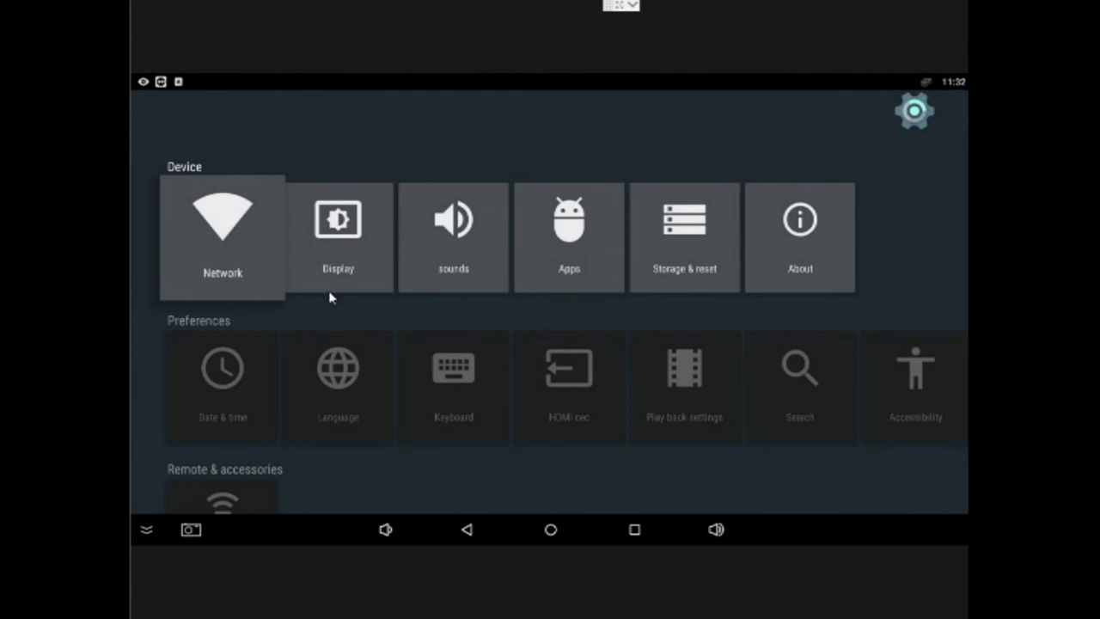
pyautogui.click(265, 269)
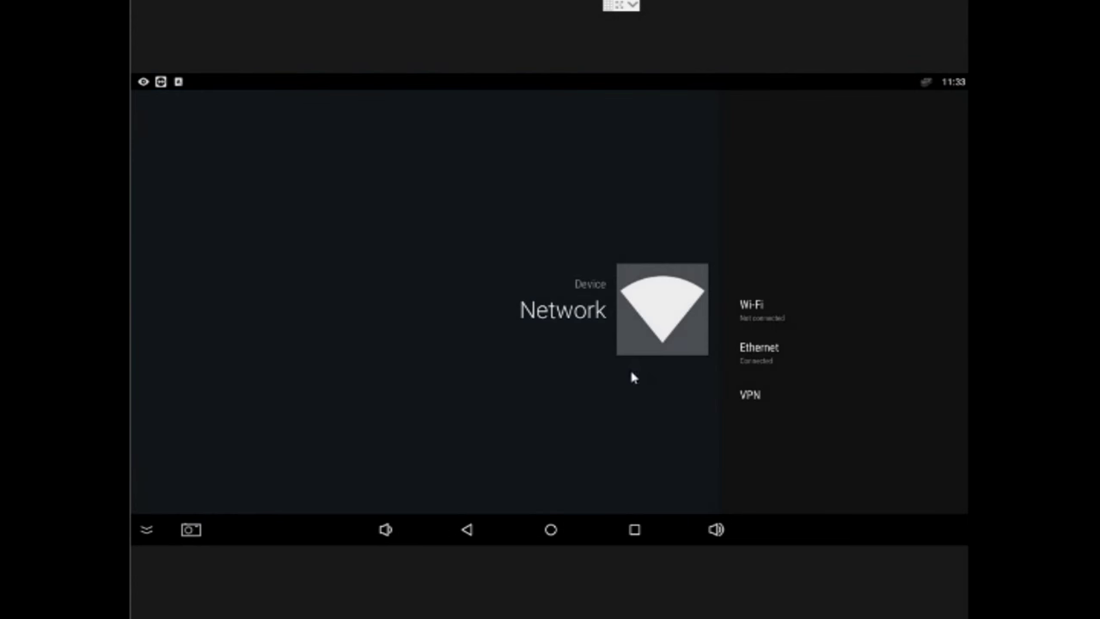
pyautogui.click(763, 317)
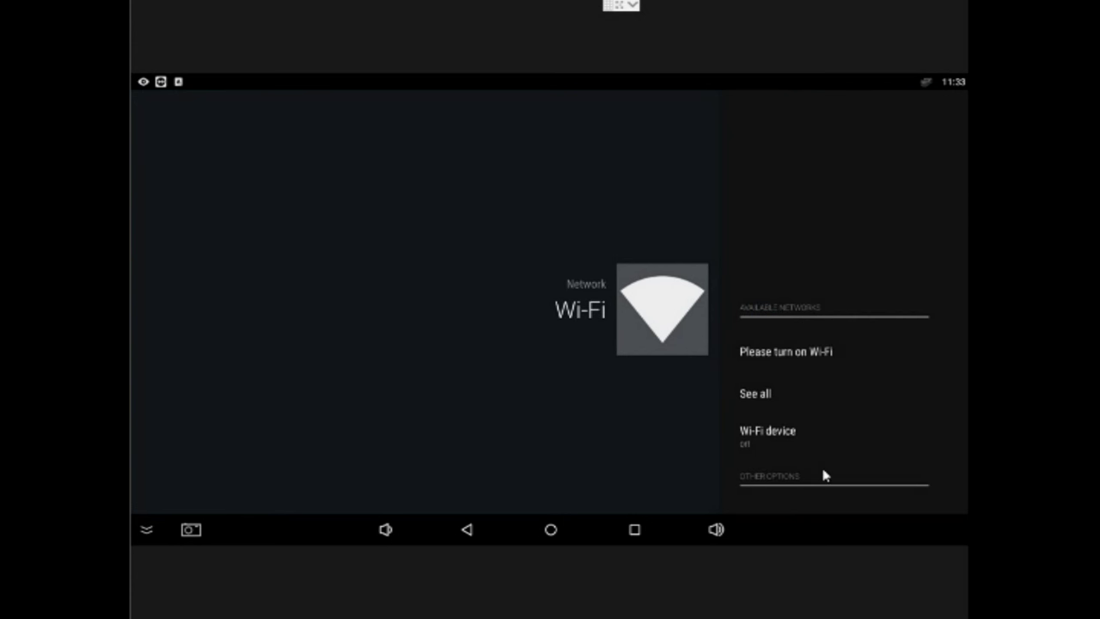
pyautogui.press('Escape')
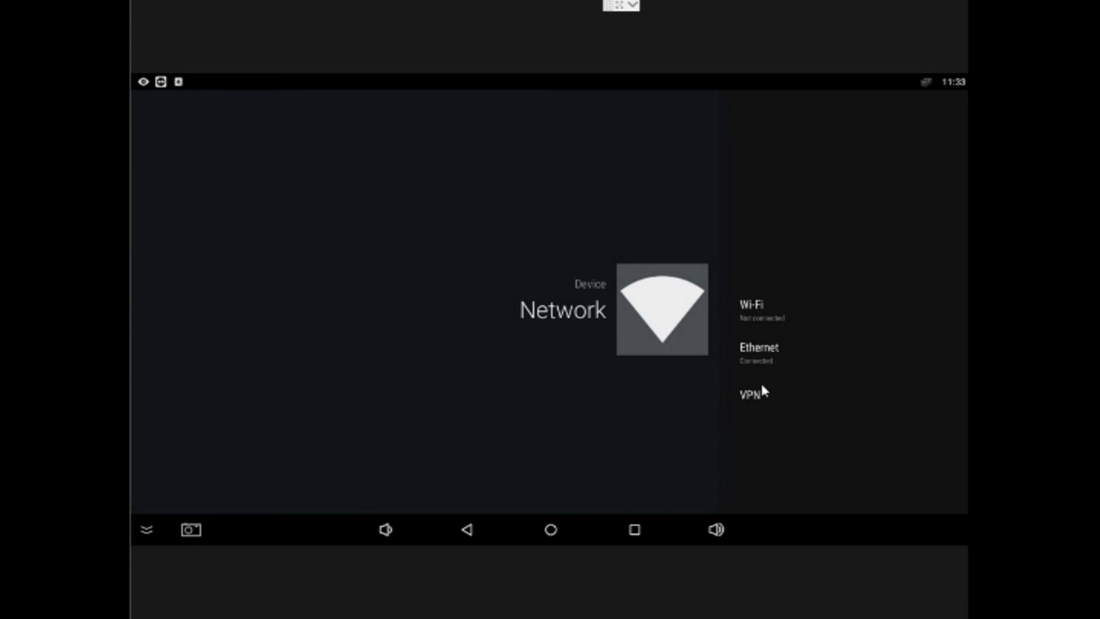
pyautogui.press('Escape')
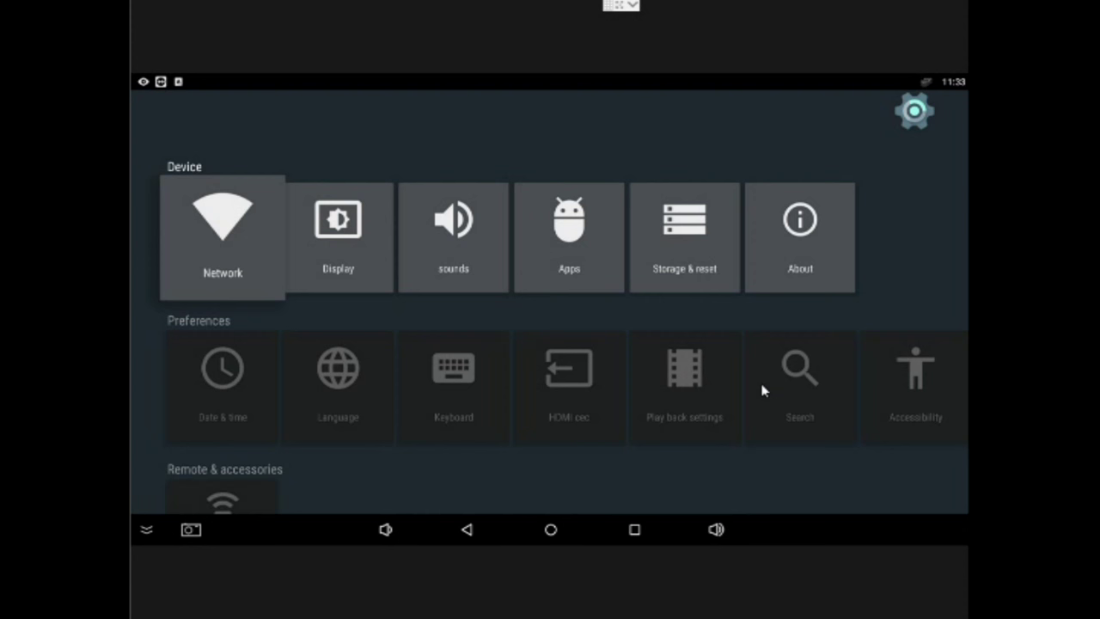
# - Open the time zone list within the time options of the Date & time settings
pyautogui.click(237, 407)
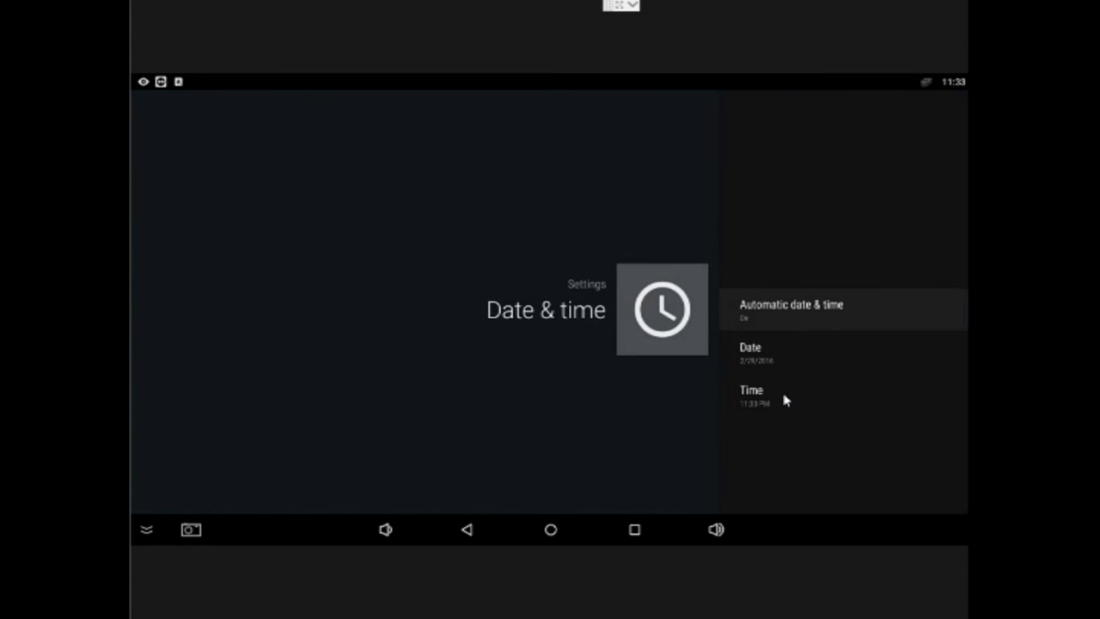
pyautogui.press('Down')
pyautogui.press('Down')
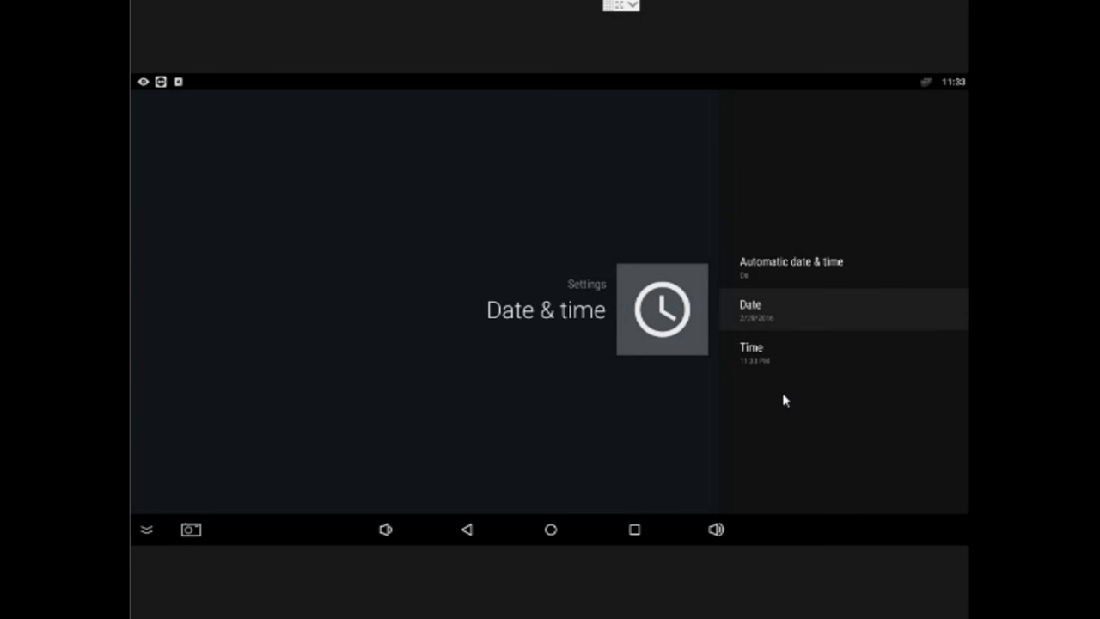
pyautogui.press('Return')
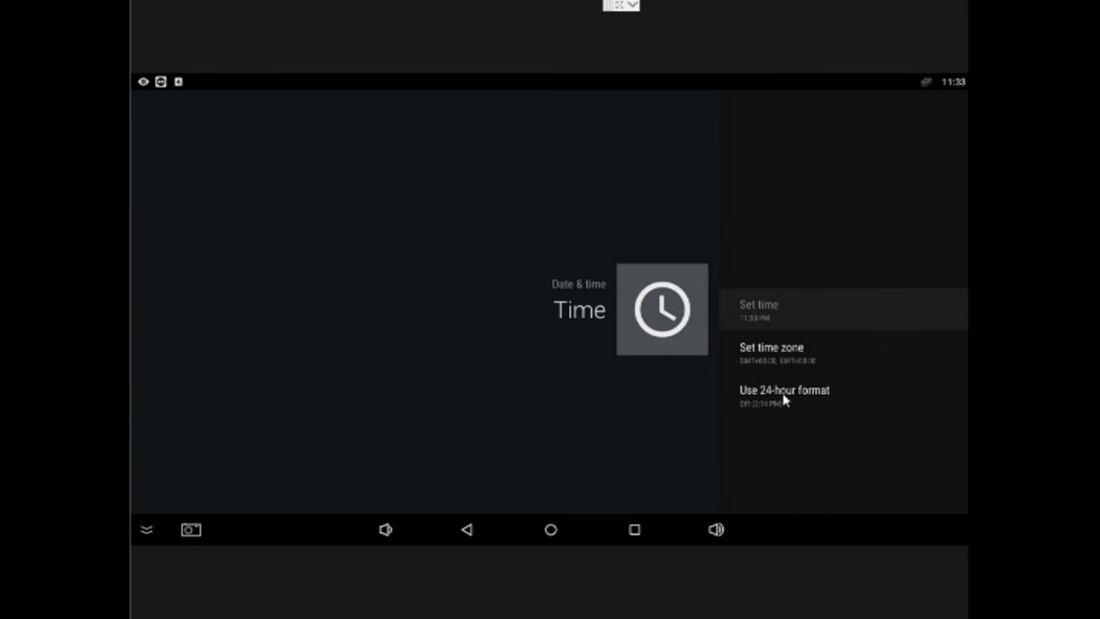
pyautogui.press('Down')
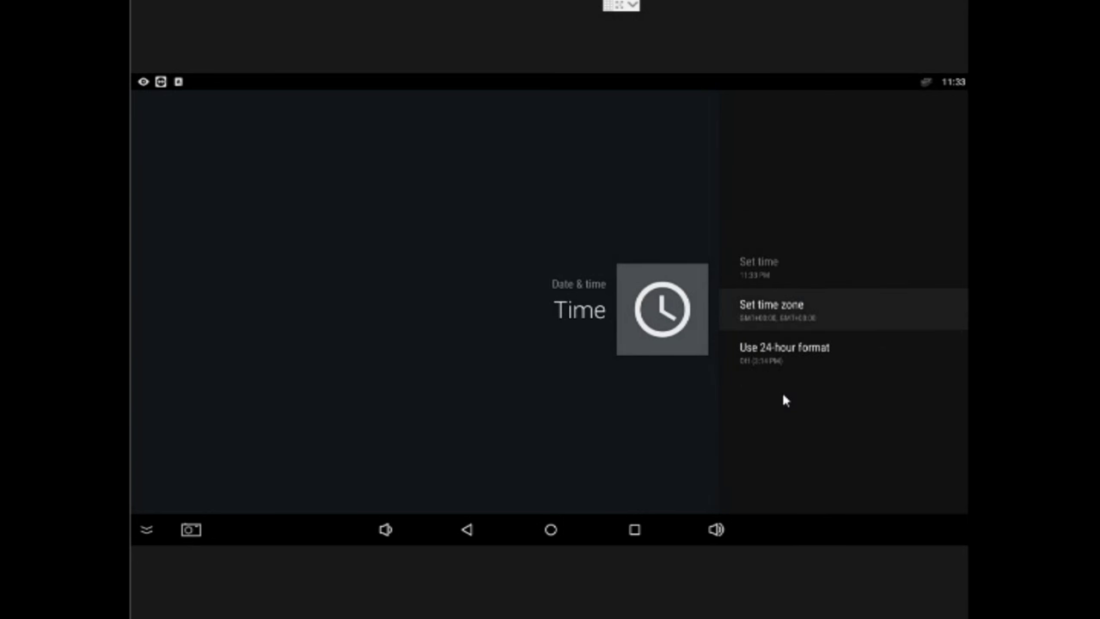
pyautogui.press('Return')
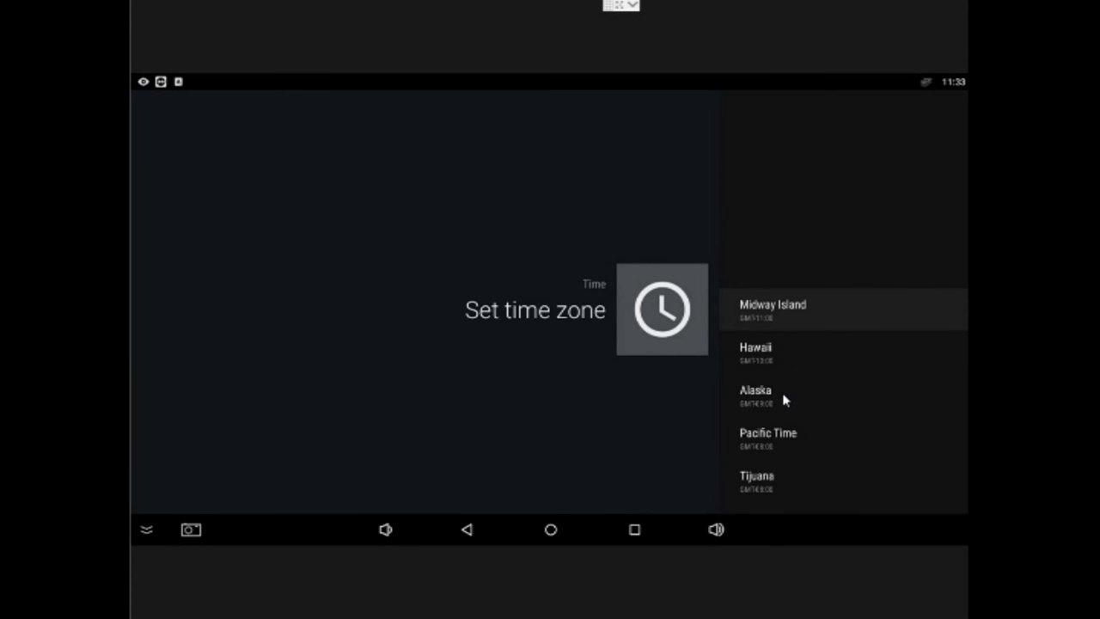
# - Look through the first time zones in the list and return to the settings overview without choosing one
pyautogui.press('Down')
pyautogui.press('Down')
pyautogui.press('Down')
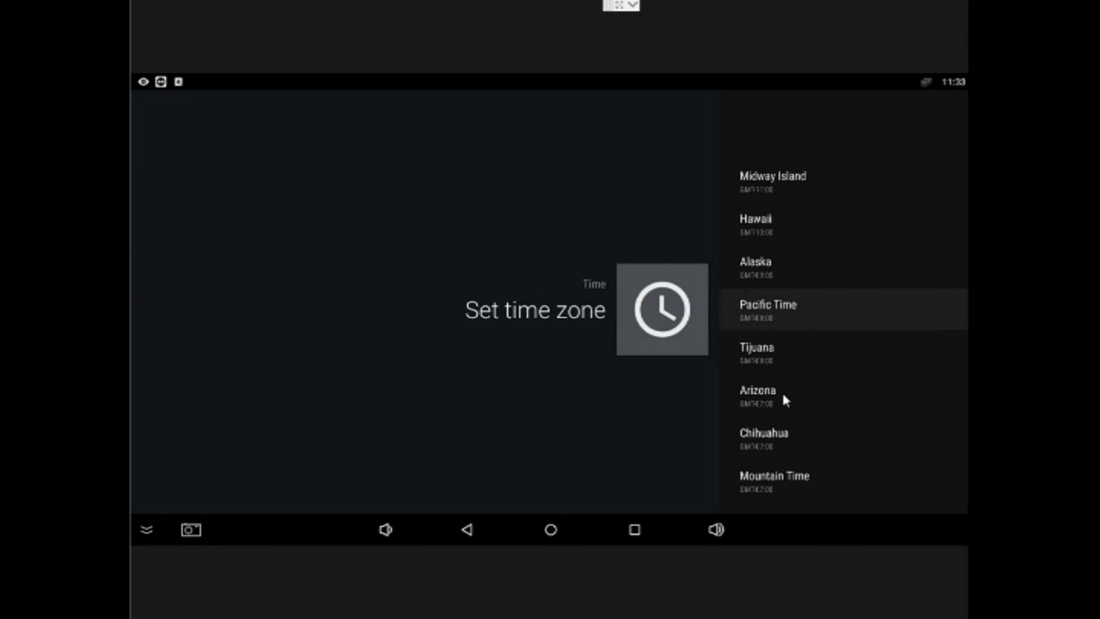
pyautogui.press('Down')
pyautogui.press('Up')
pyautogui.press('Up')
pyautogui.press('Up')
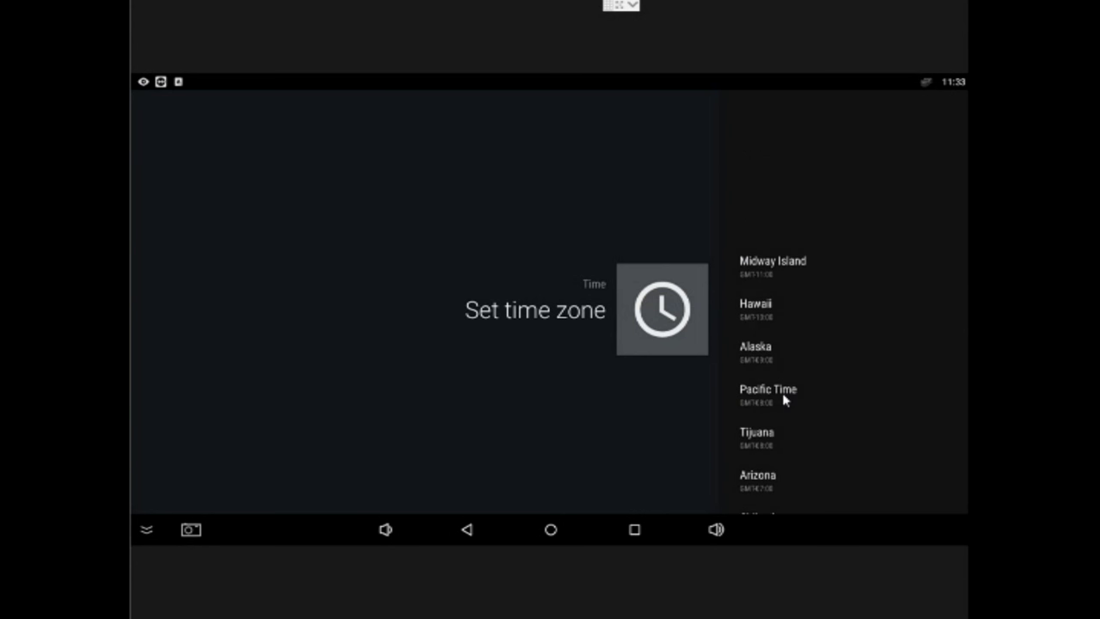
pyautogui.press('Up')
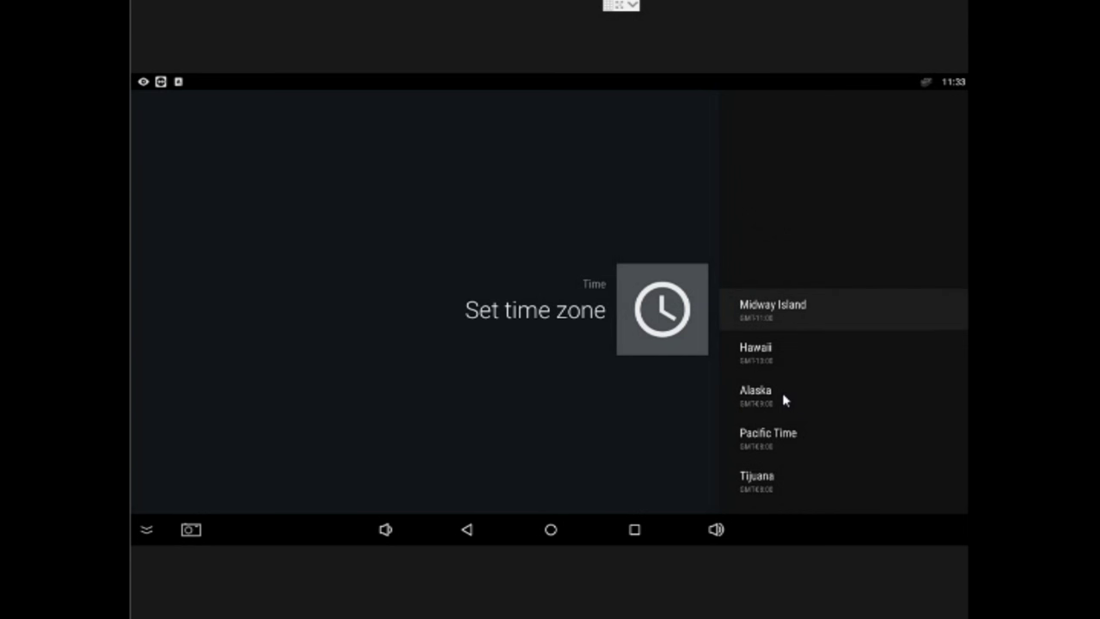
pyautogui.press('Escape')
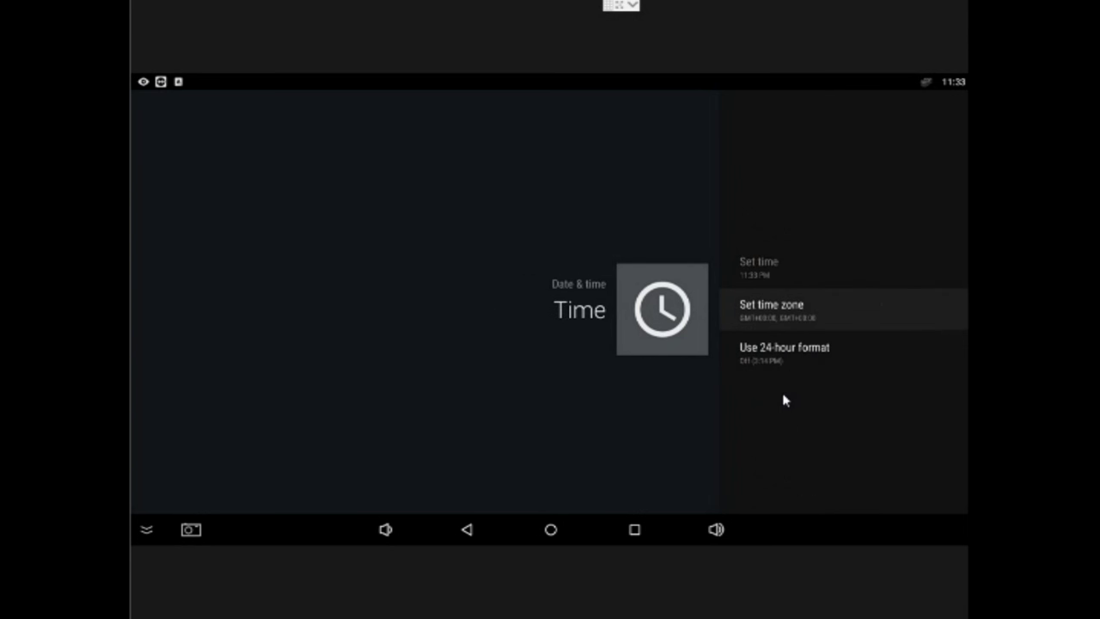
pyautogui.press('Escape')
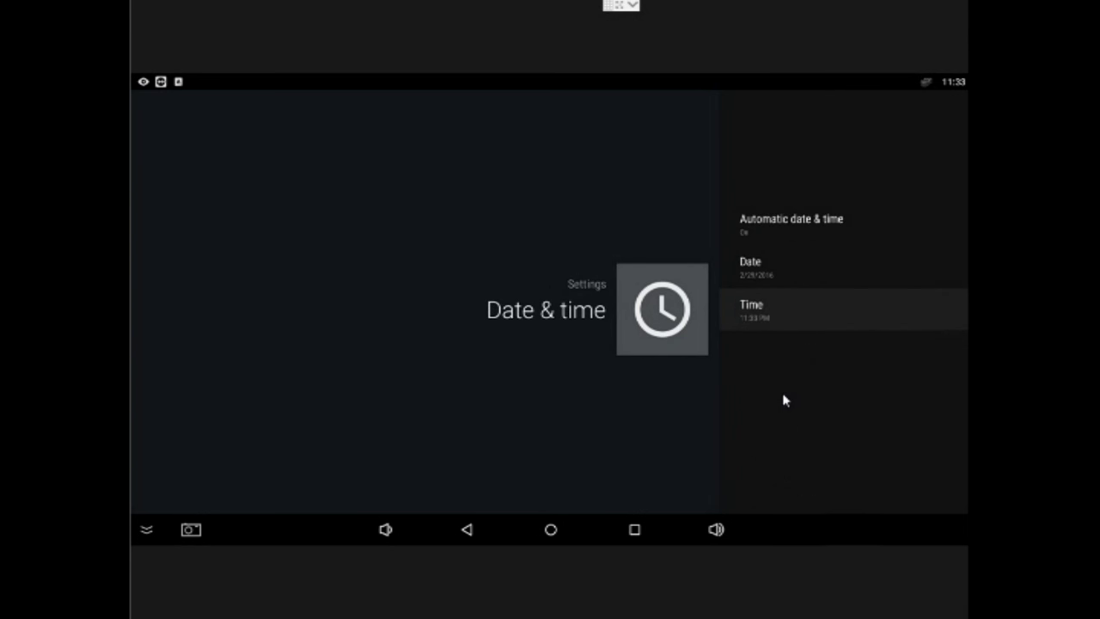
pyautogui.press('Escape')
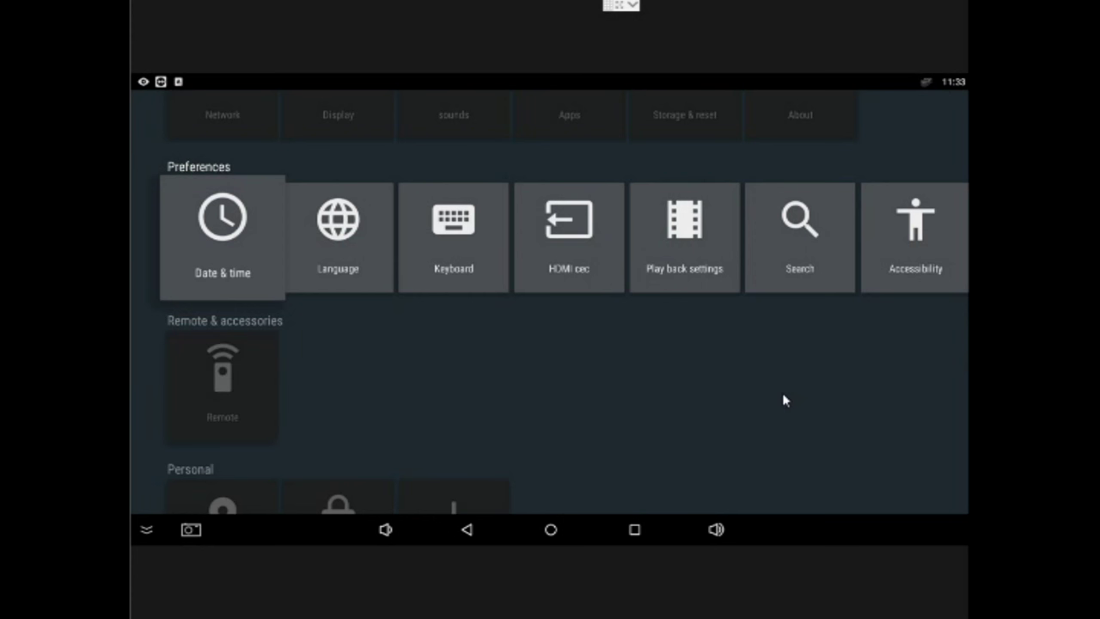
# - Open the system language settings and look through the available languages
pyautogui.press('Right')
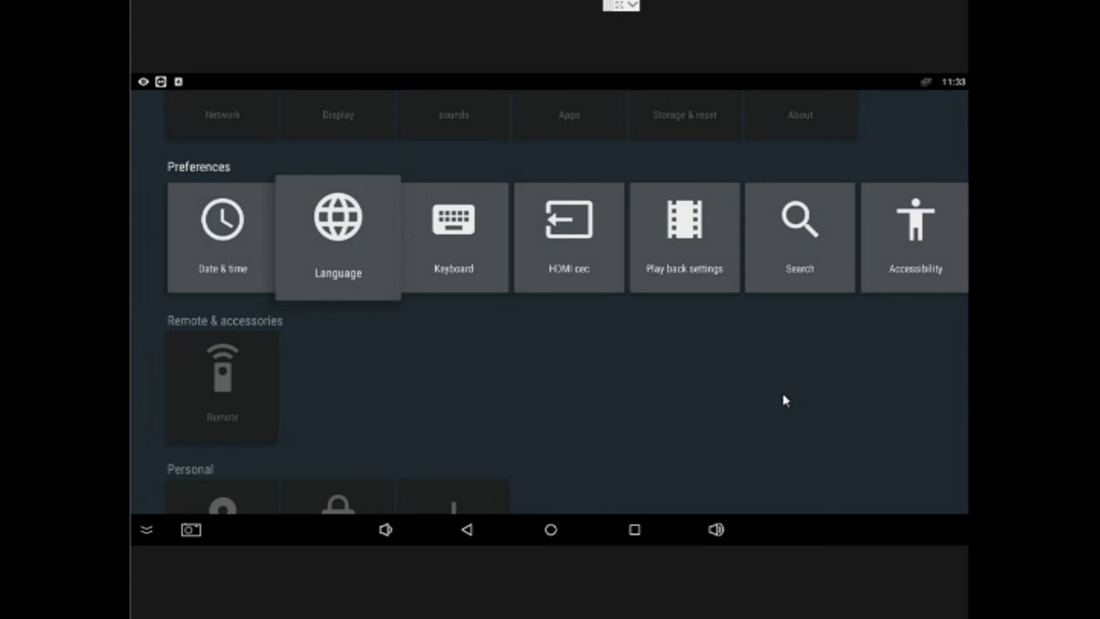
pyautogui.press('Return')
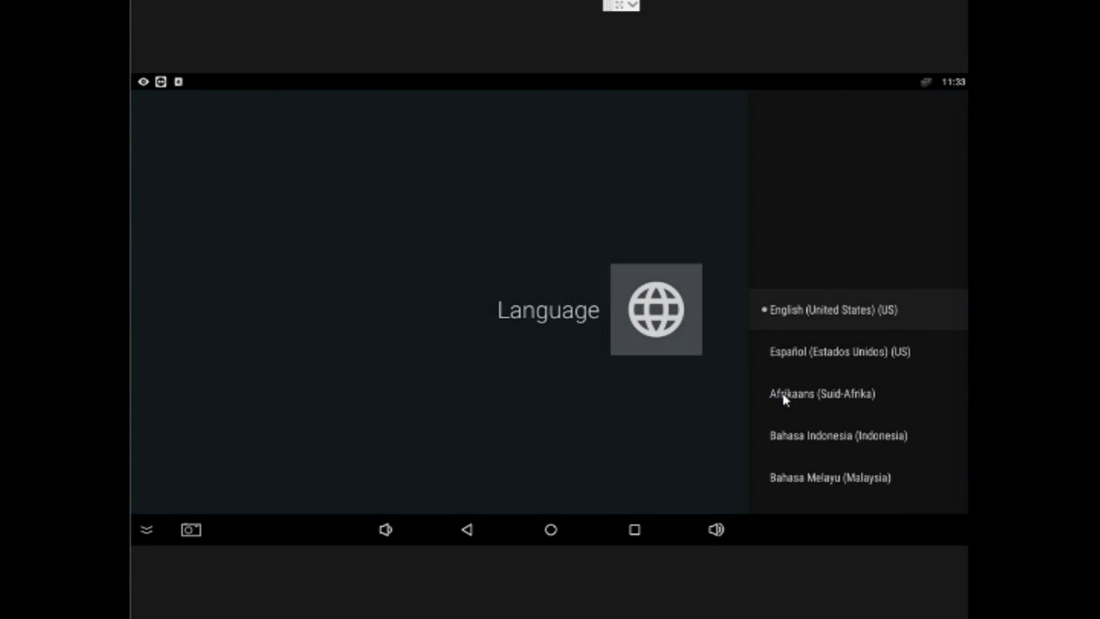
pyautogui.press('Down')
pyautogui.press('Down')
pyautogui.press('Down')
pyautogui.press('Down')
pyautogui.press('Down')
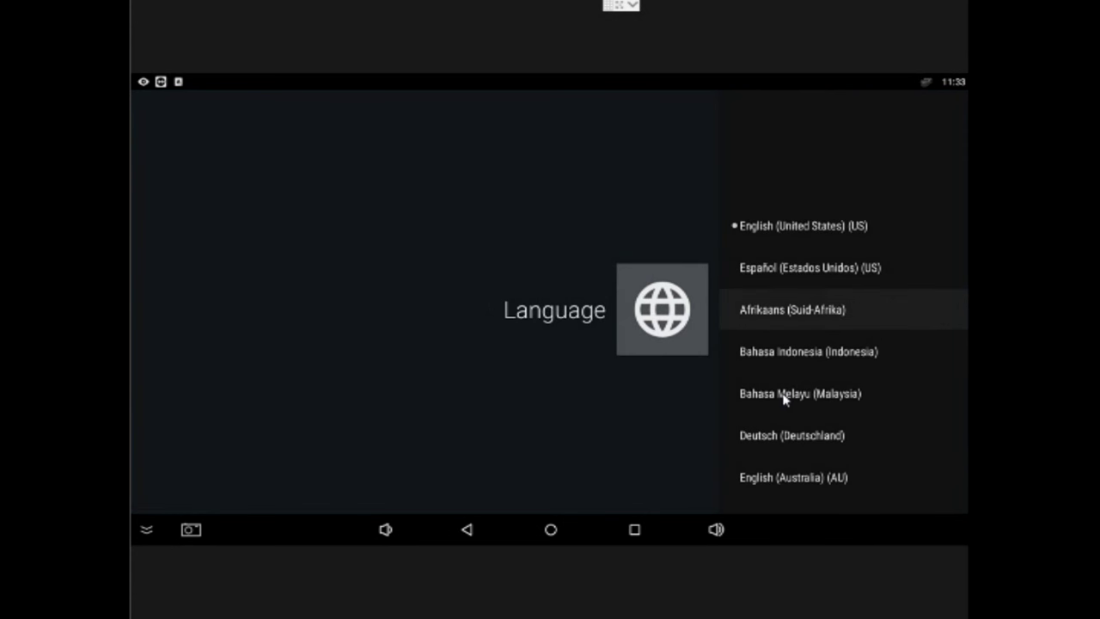
pyautogui.press('Down')
pyautogui.press('Down')
pyautogui.press('Down')
pyautogui.press('Down')
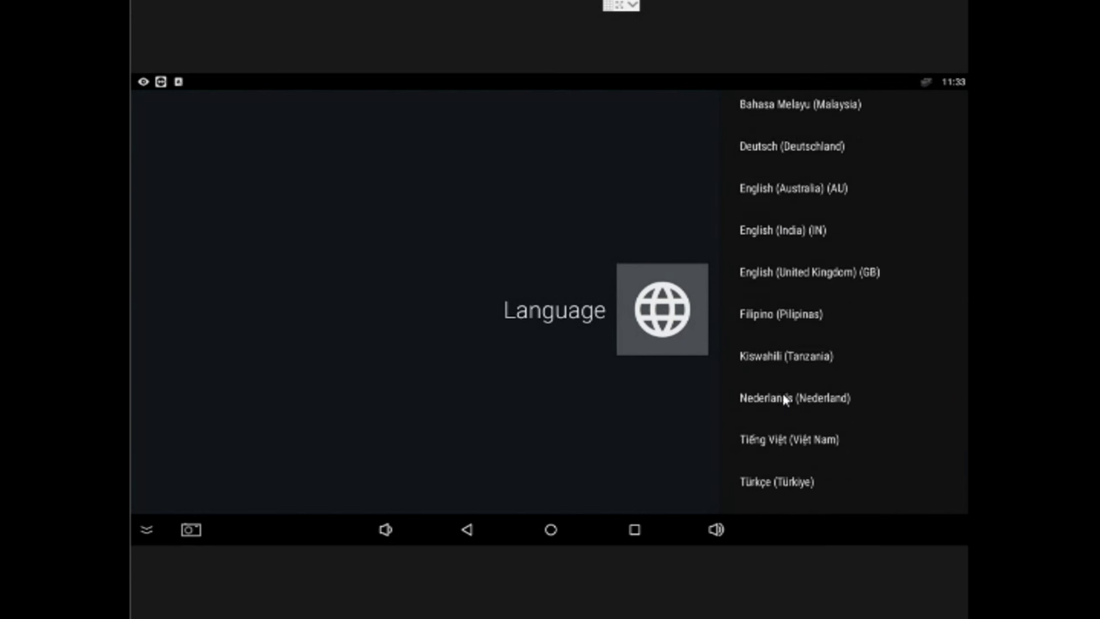
# - Choose English (United States) as the system language
pyautogui.press('Up')
pyautogui.press('Up')
pyautogui.press('Up')
pyautogui.press('Up')
pyautogui.press('Up')
pyautogui.press('Up')
pyautogui.press('Up')
pyautogui.press('Up')
pyautogui.press('Up')
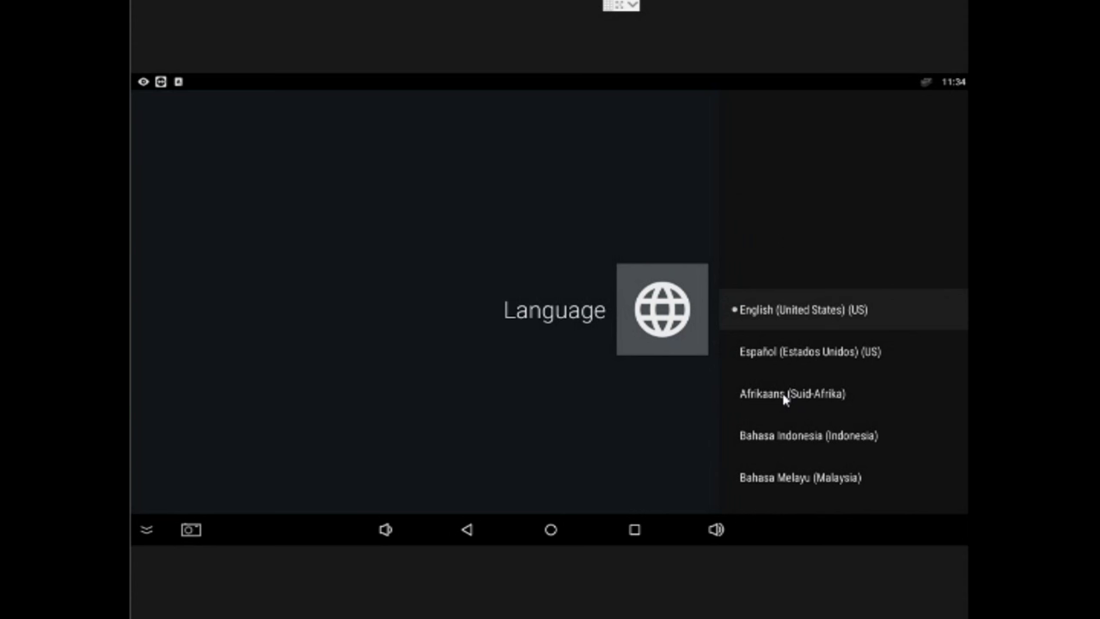
pyautogui.press('Return')
# - Open the input language list in the Android Keyboard (AOSP) configuration of the Keyboard settings
pyautogui.press('Right')
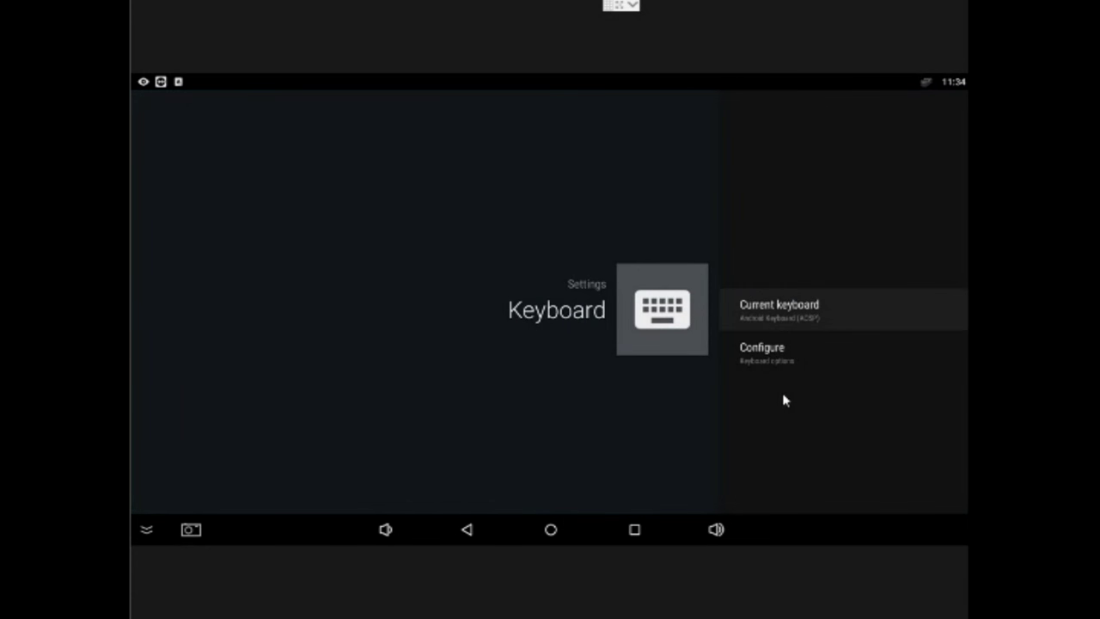
pyautogui.press('Down')
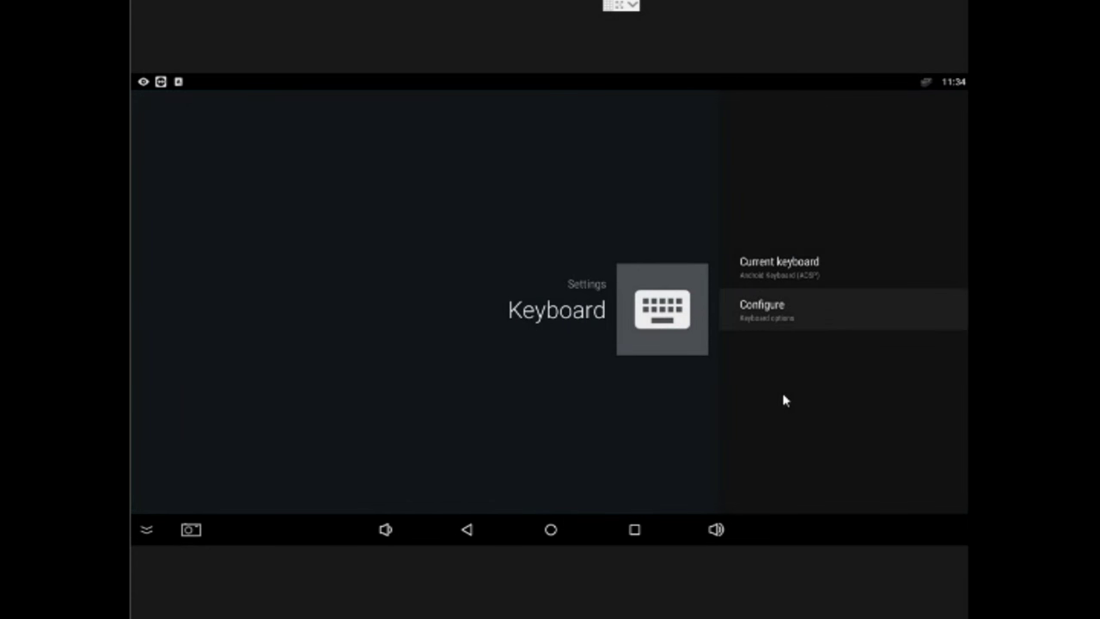
pyautogui.press('Return')
pyautogui.press('Down')
pyautogui.press('Down')
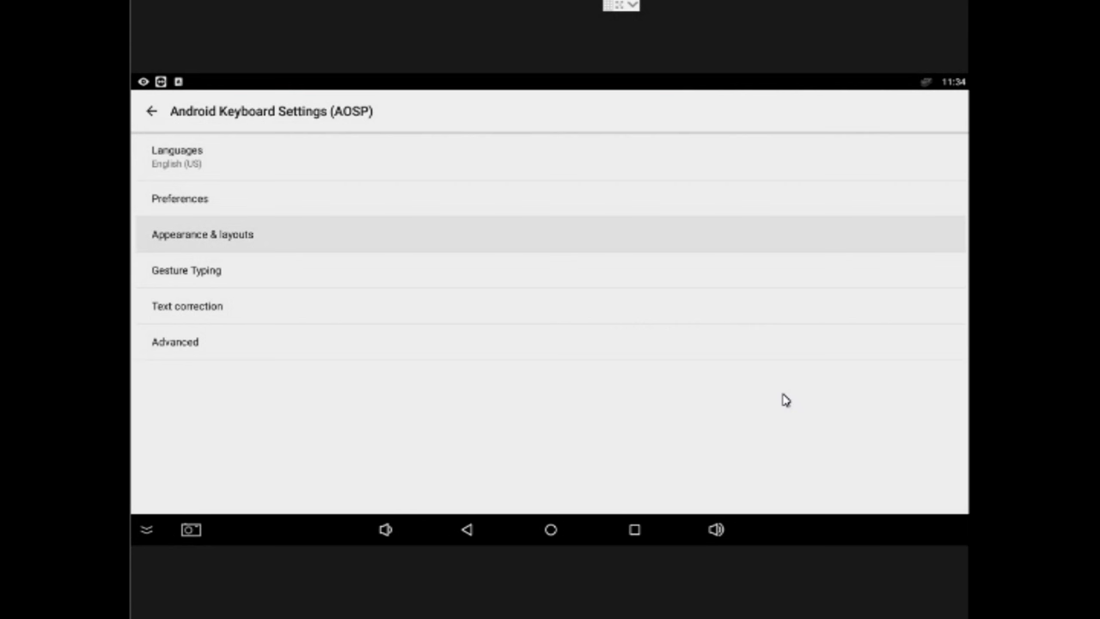
pyautogui.press('Up')
pyautogui.press('Up')
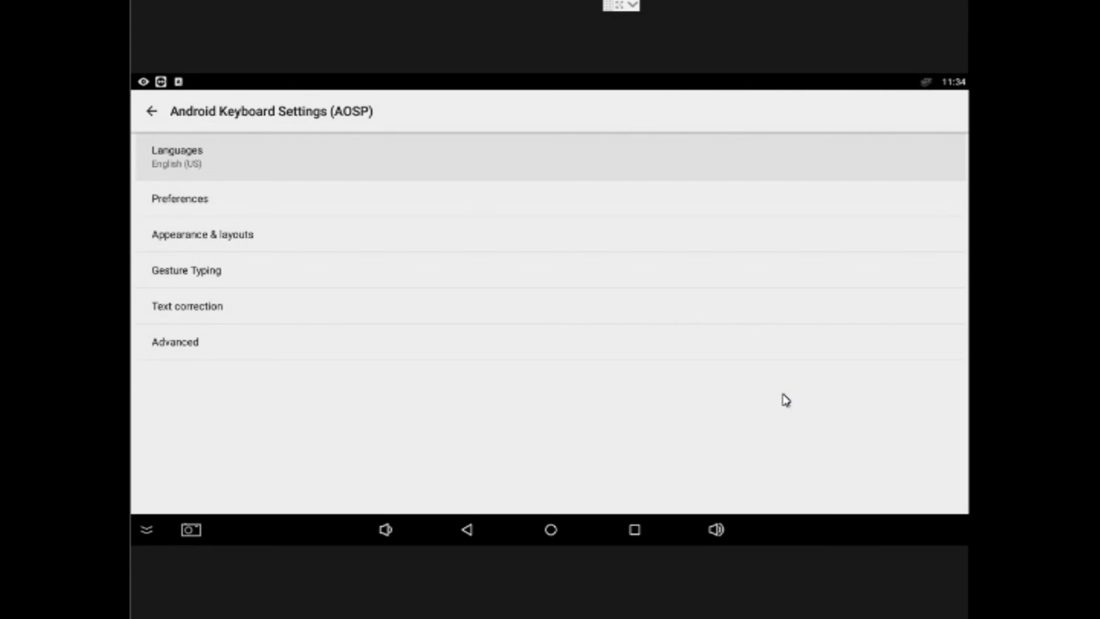
pyautogui.press('Return')
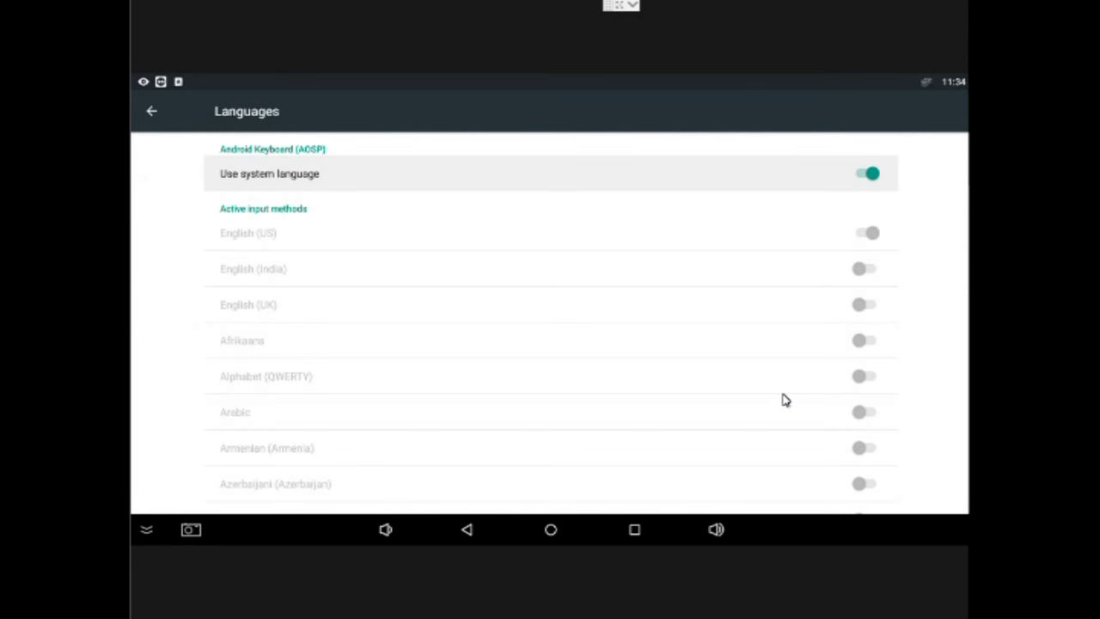
# - Examine the keyboard's active input methods and return to the settings overview without changing any
pyautogui.press('Down')
pyautogui.press('Down')
pyautogui.press('Down')
pyautogui.press('Down')
pyautogui.press('Down')
pyautogui.press('Down')
pyautogui.press('Down')
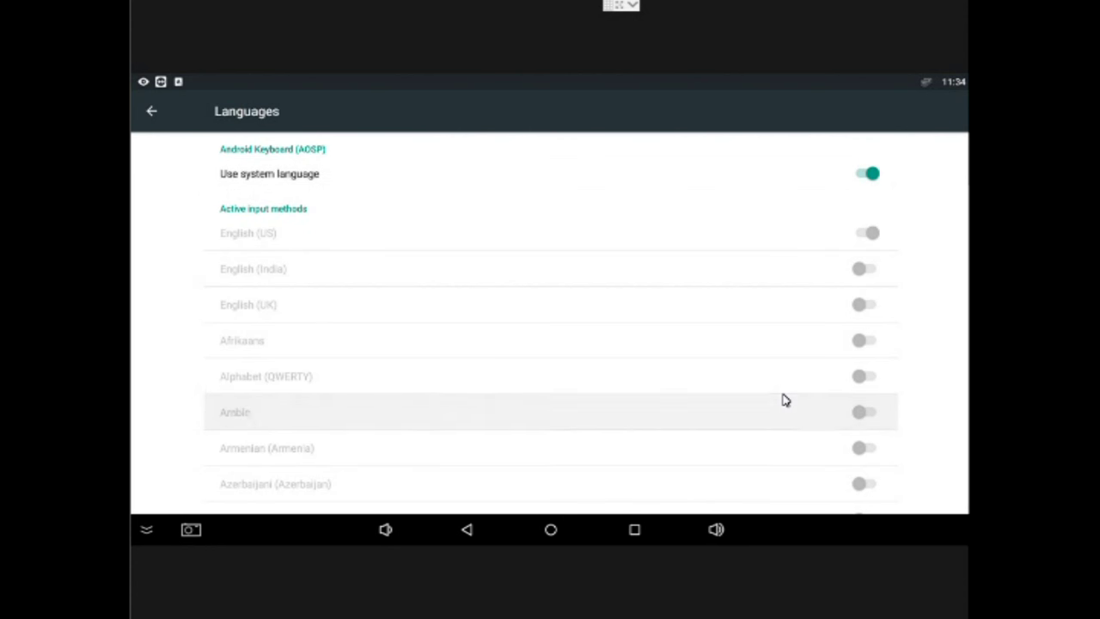
pyautogui.press('Up')
pyautogui.press('Up')
pyautogui.press('Up')
pyautogui.press('Up')
pyautogui.press('Up')
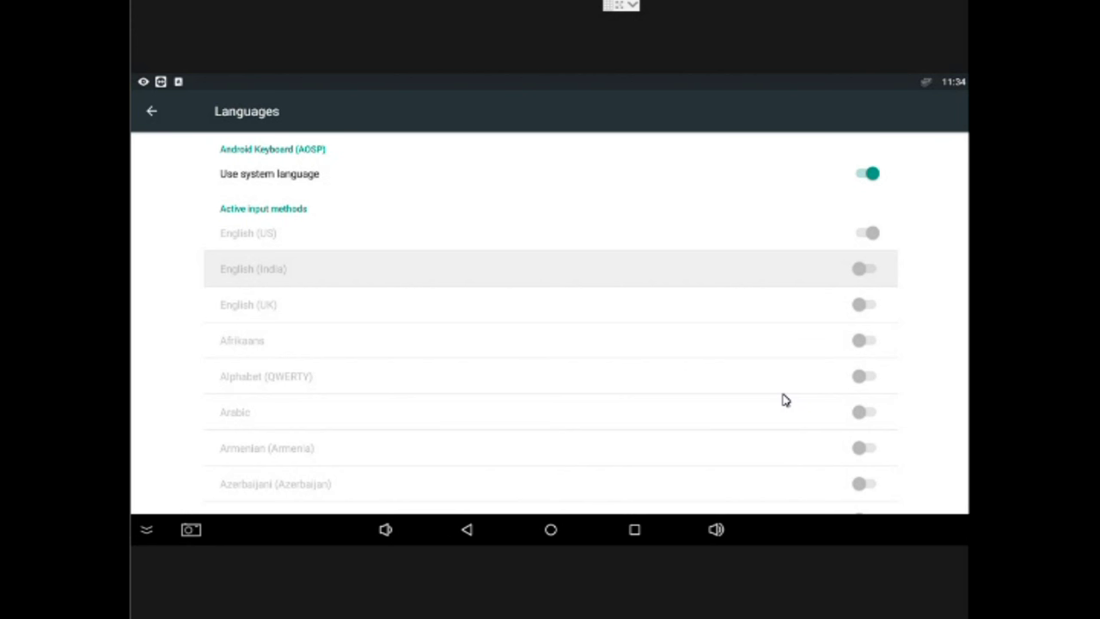
pyautogui.press('Escape')
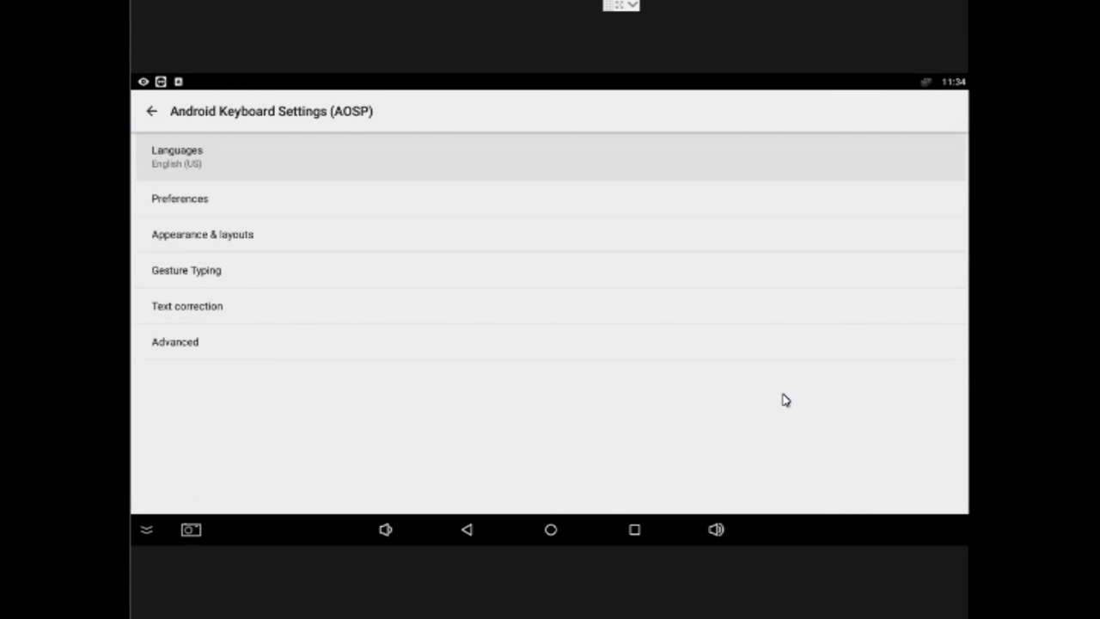
pyautogui.press('Escape')
pyautogui.press('Escape')
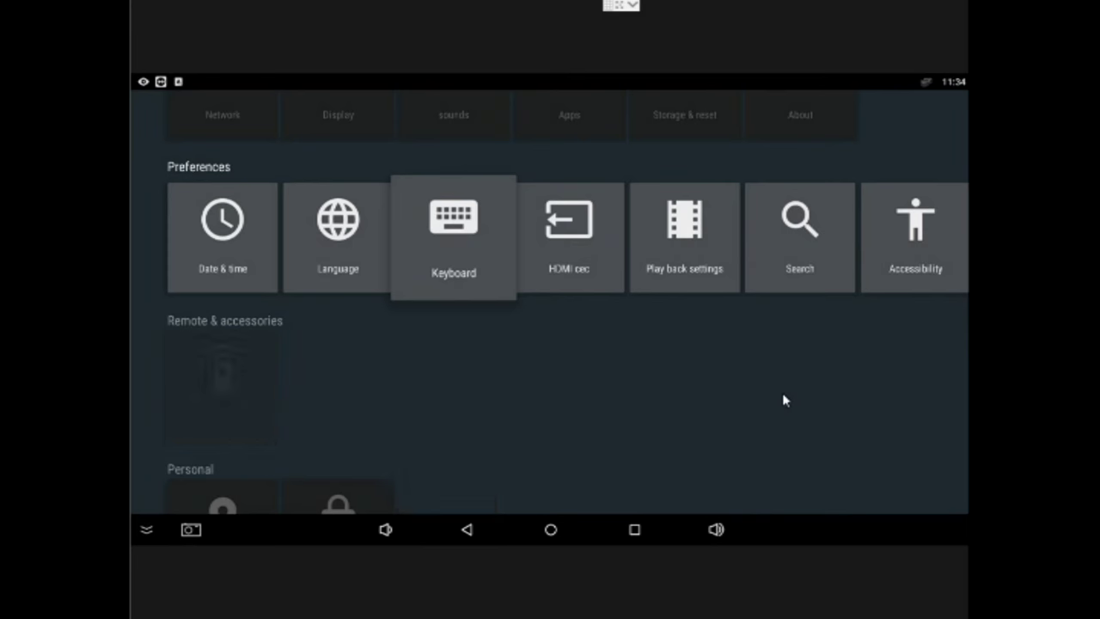
# - Open More setting in the Preferences group to show the full Android settings
pyautogui.press('Up')
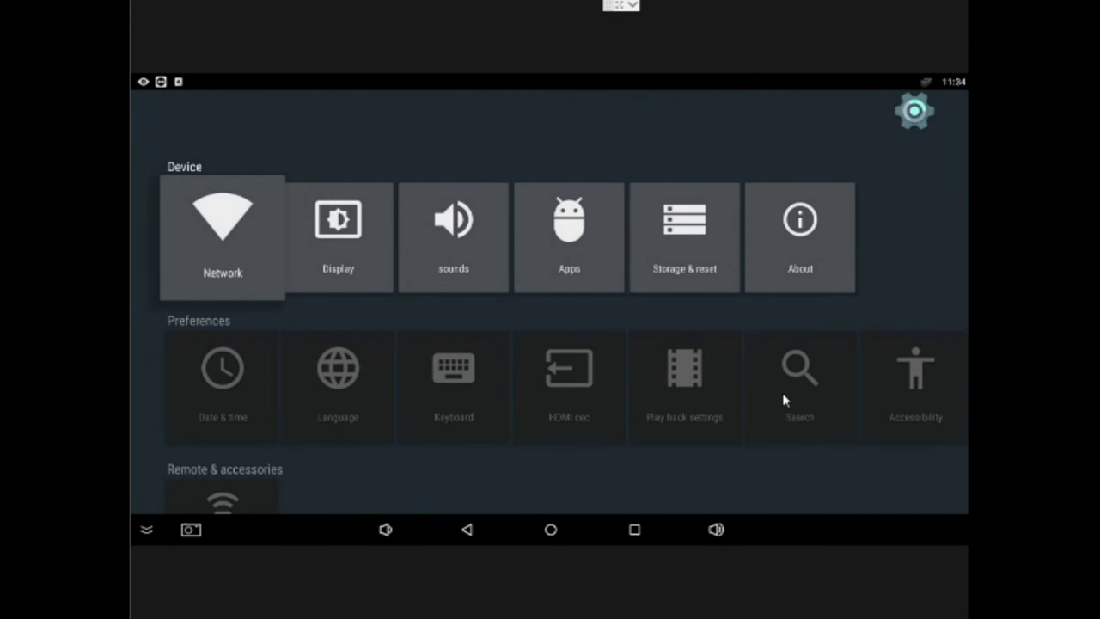
pyautogui.press('Down')
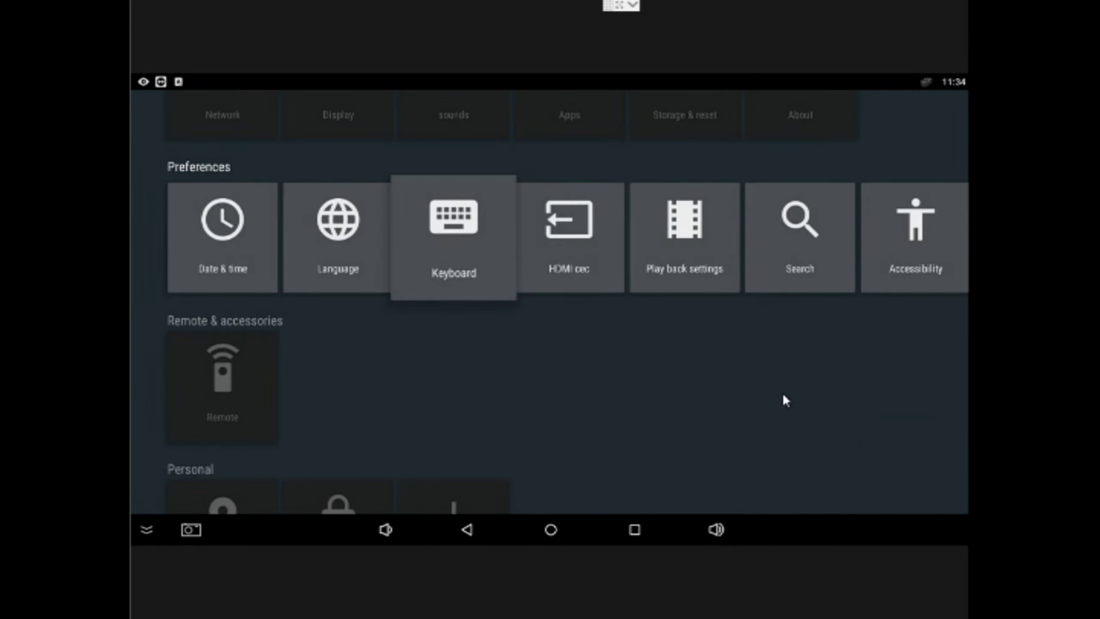
pyautogui.press('Up')
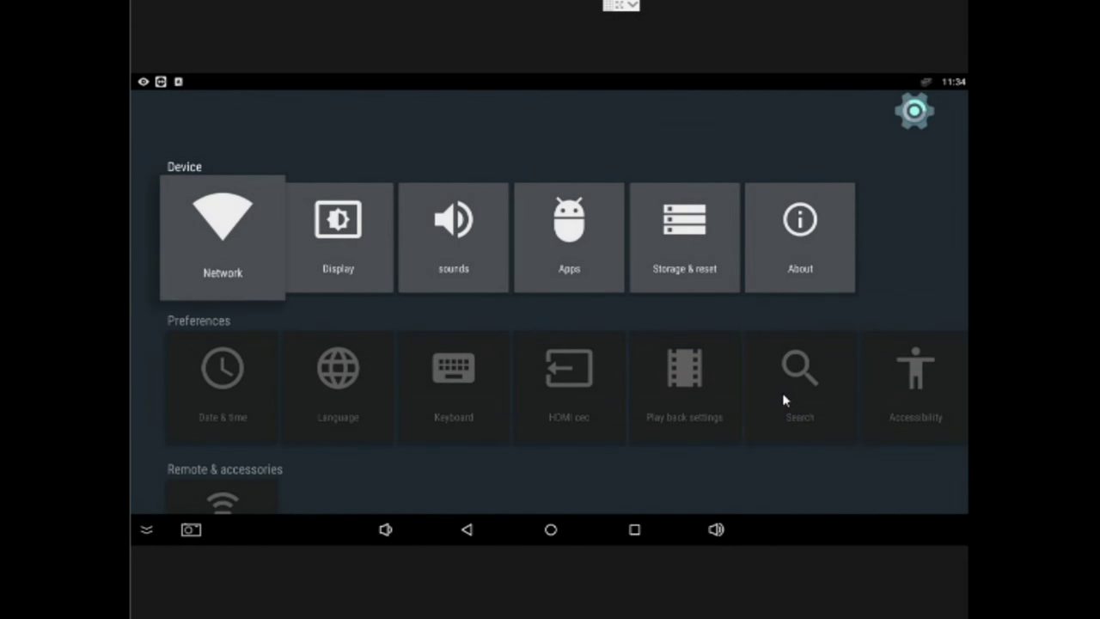
pyautogui.press('Down')
pyautogui.press('Right')
pyautogui.press('Right')
pyautogui.press('Right')
pyautogui.press('Right')
pyautogui.press('Right')
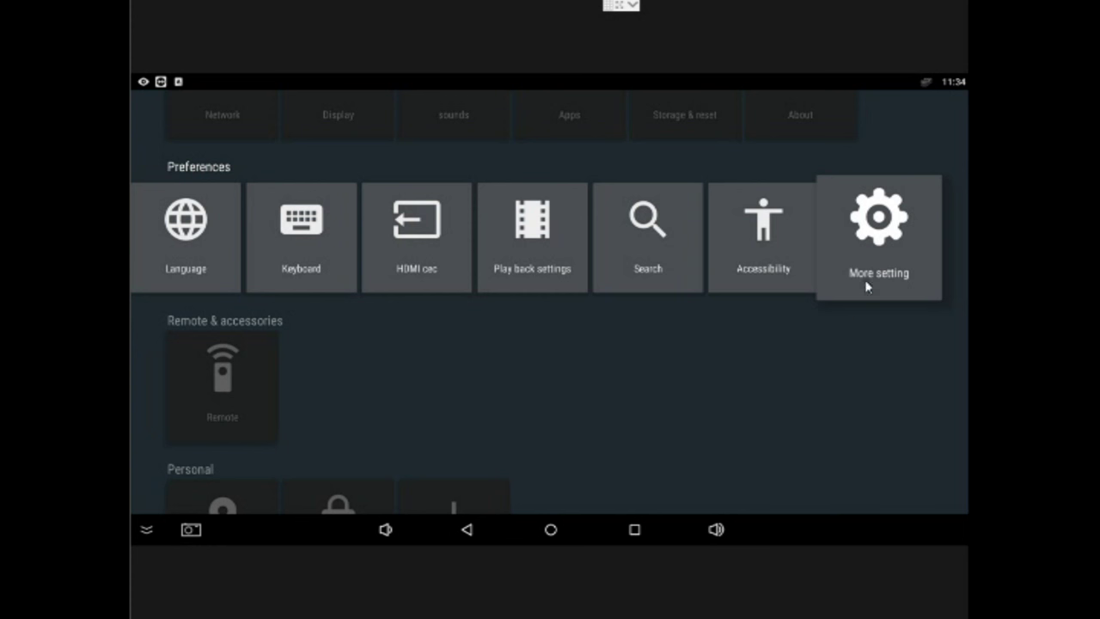
pyautogui.click(888, 243)
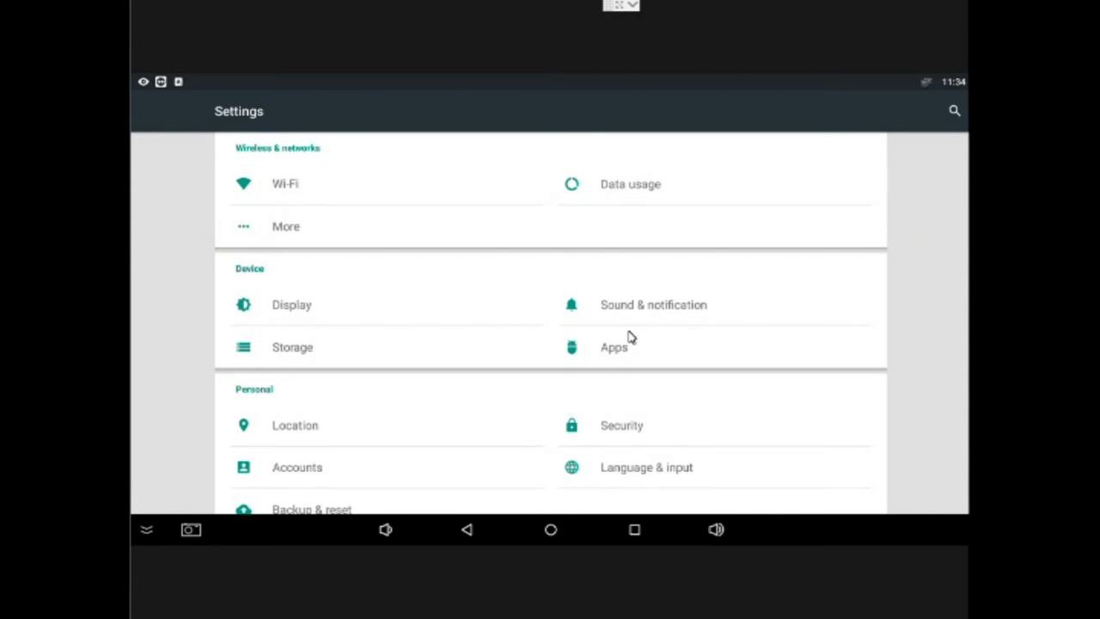
# - Look over the Wi-Fi page and the list of downloaded apps in the full Android settings
pyautogui.click(280, 188)
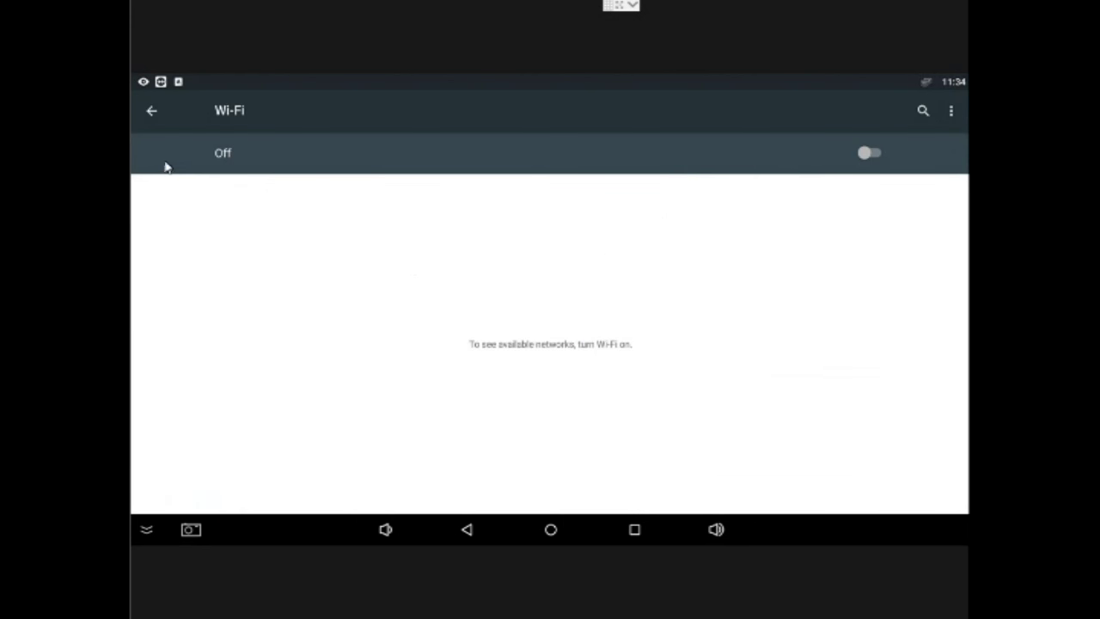
pyautogui.click(152, 109)
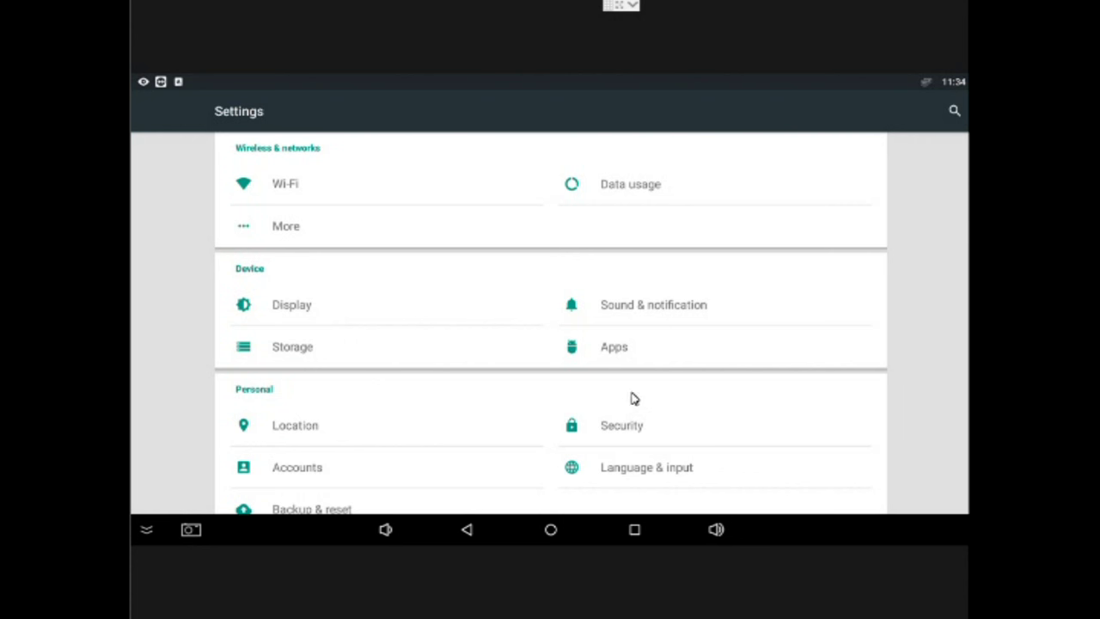
pyautogui.click(605, 354)
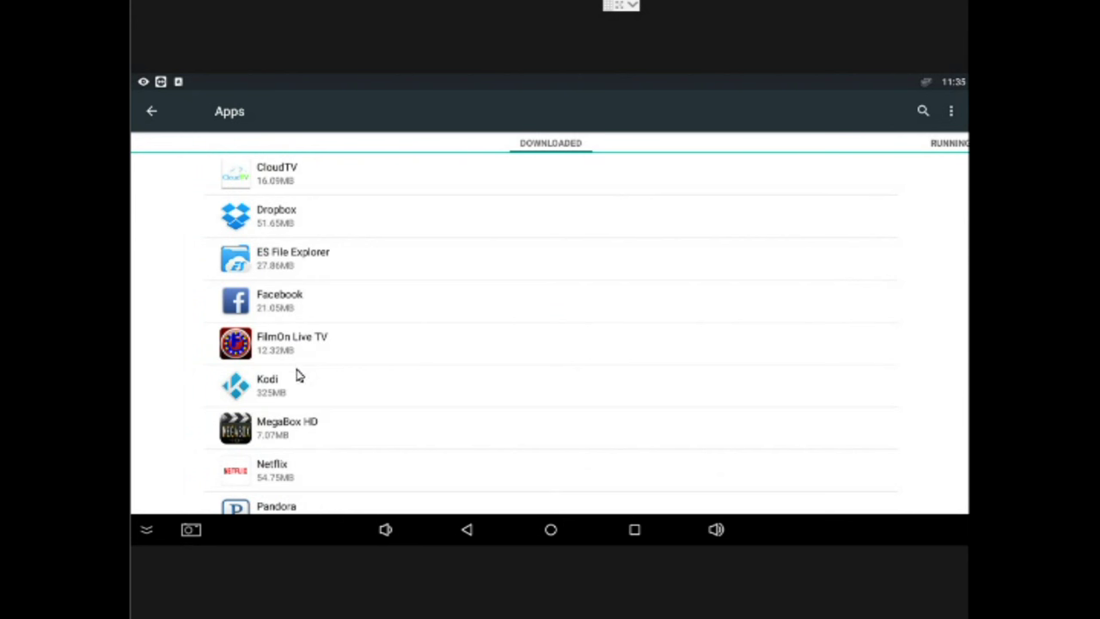
pyautogui.scroll(-5, 331, 428)
pyautogui.scroll(-2, 331, 430)
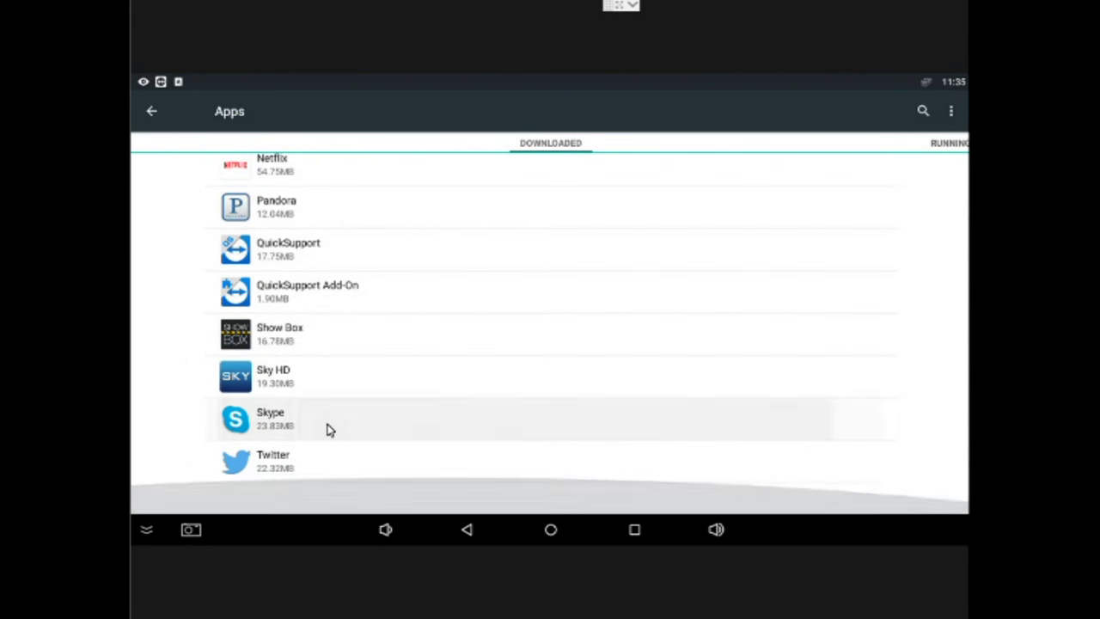
pyautogui.scroll(3, 331, 430)
pyautogui.scroll(3, 331, 428)
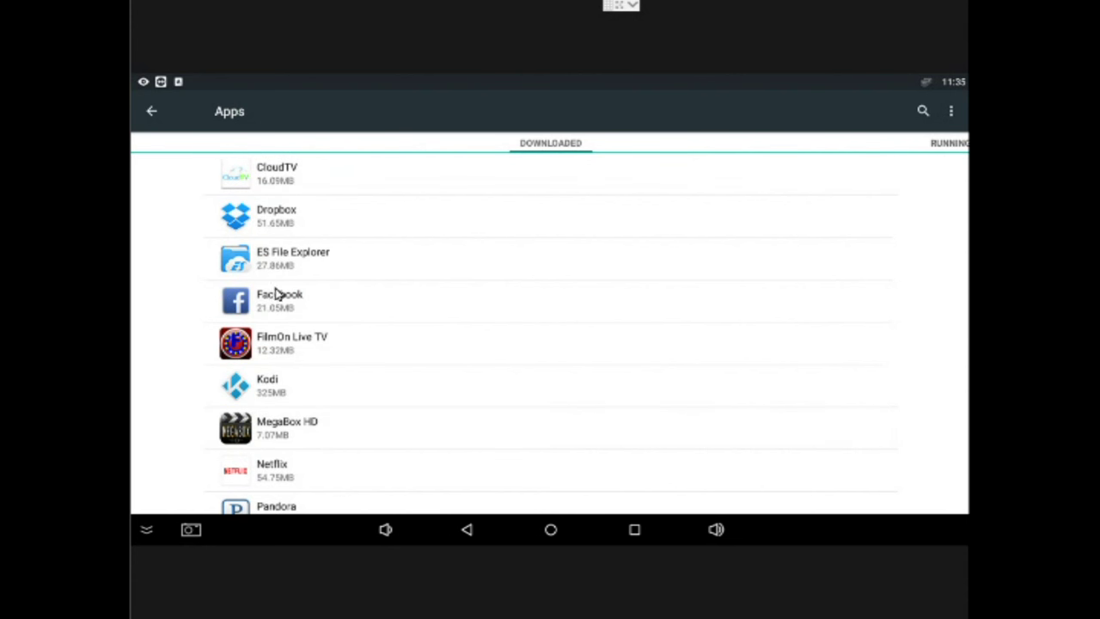
pyautogui.click(150, 112)
# - View the time zone choices under Date & time without changing any, and leave the full Android settings
pyautogui.scroll(-3, 705, 411)
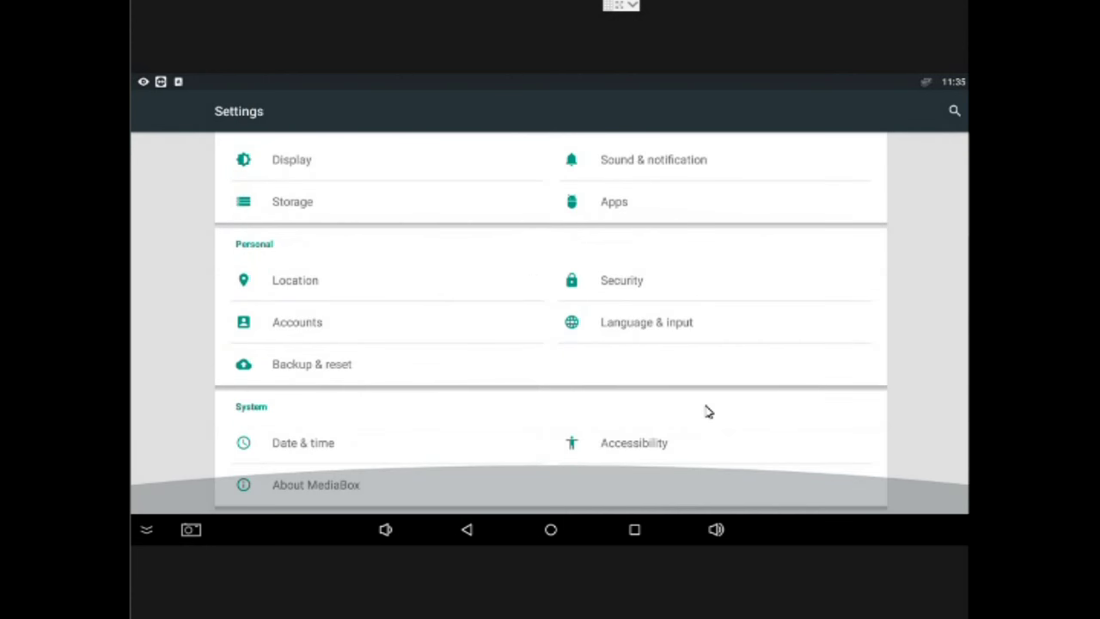
pyautogui.click(305, 445)
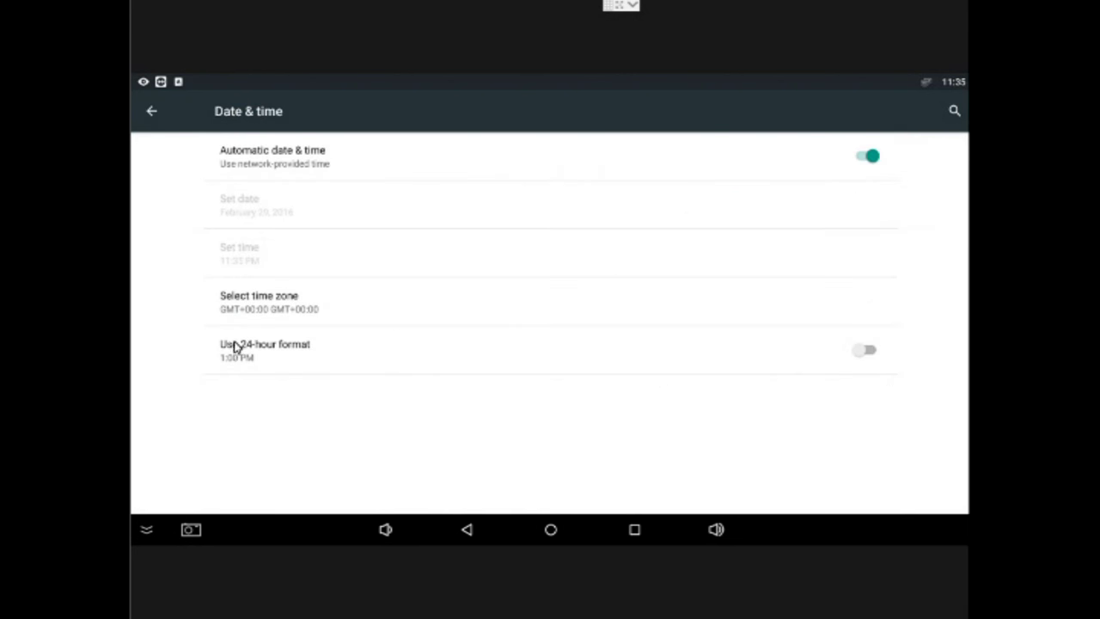
pyautogui.click(277, 316)
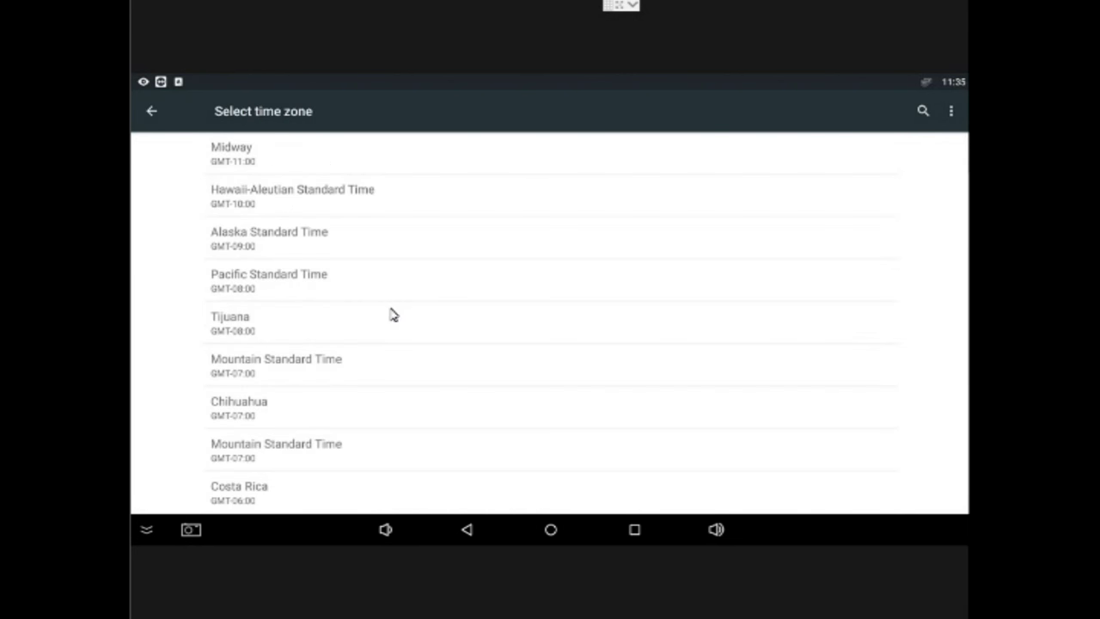
pyautogui.click(151, 112)
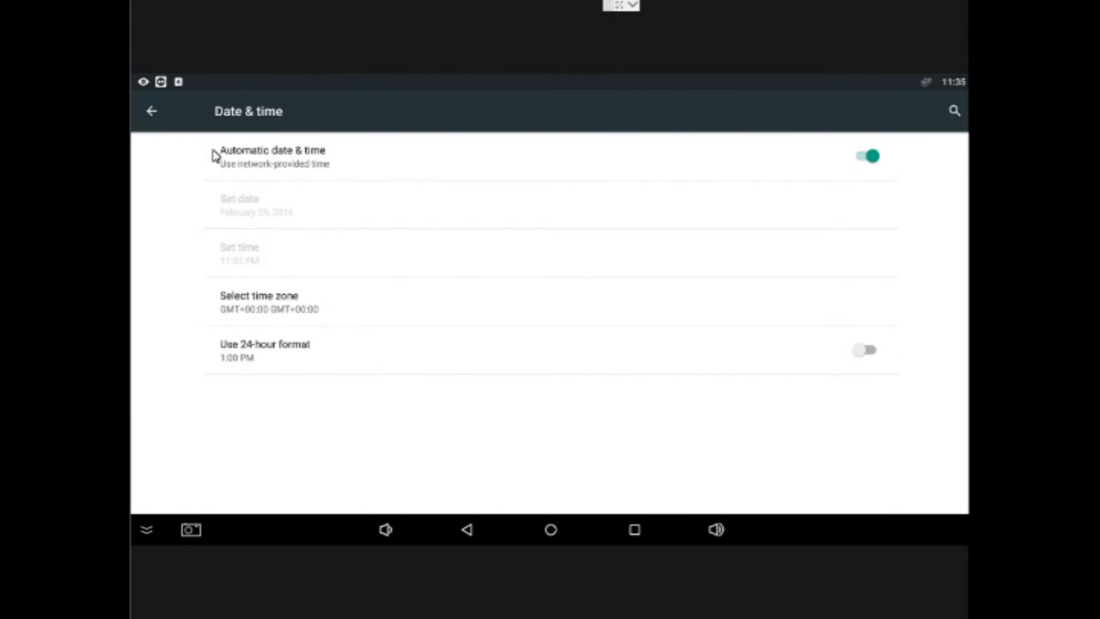
pyautogui.click(150, 113)
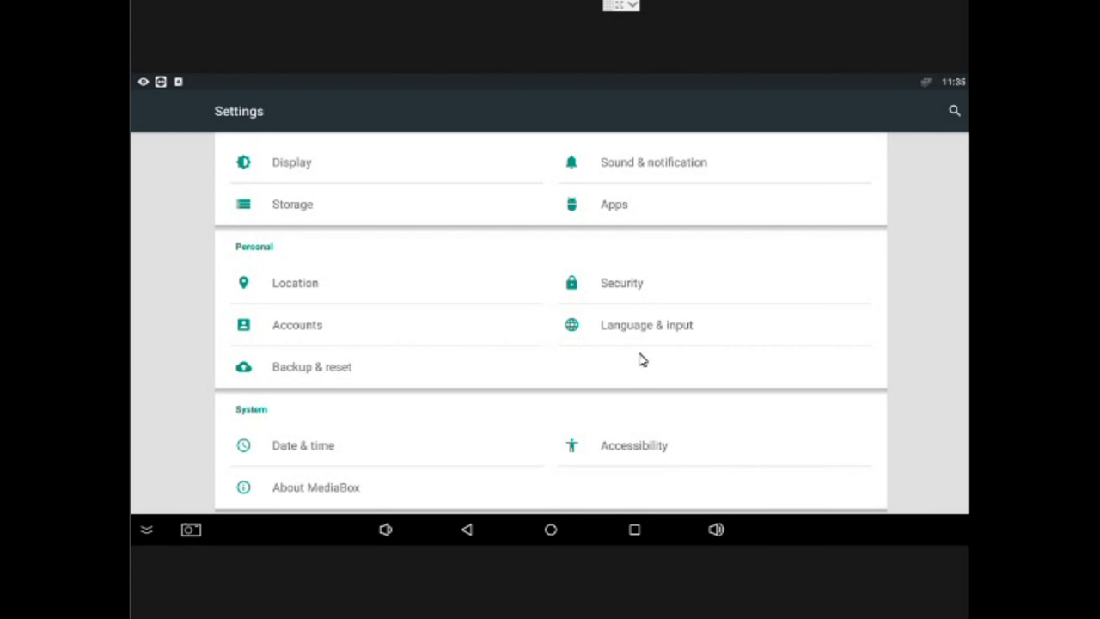
pyautogui.press('Escape')
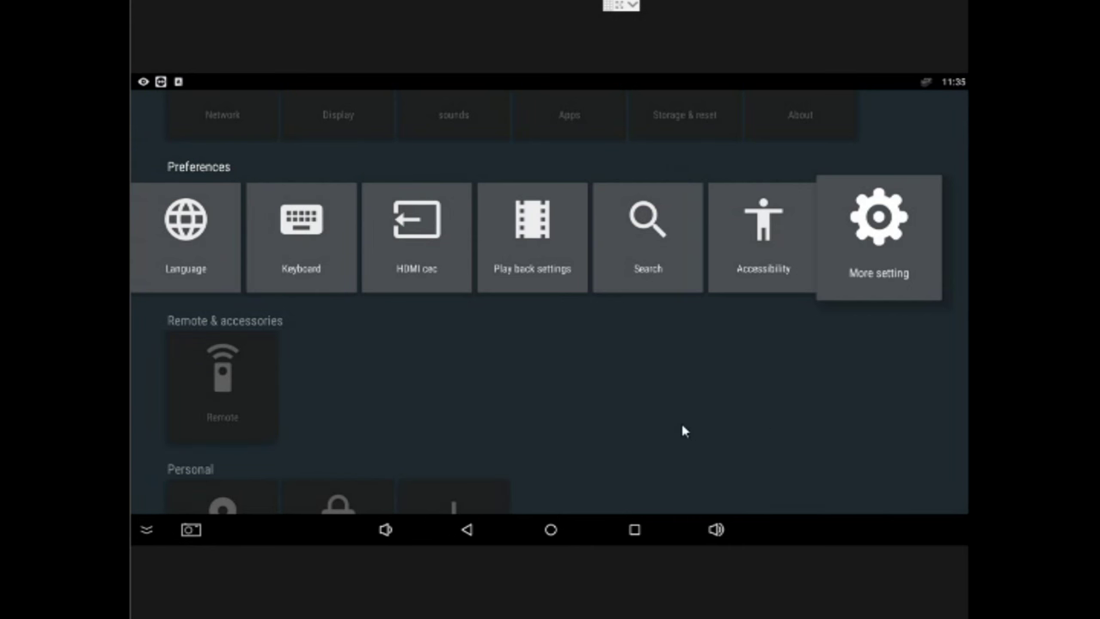
# - Examine the screen resolution options in the Display settings and return to the home screen
pyautogui.scroll(2, 682, 422)
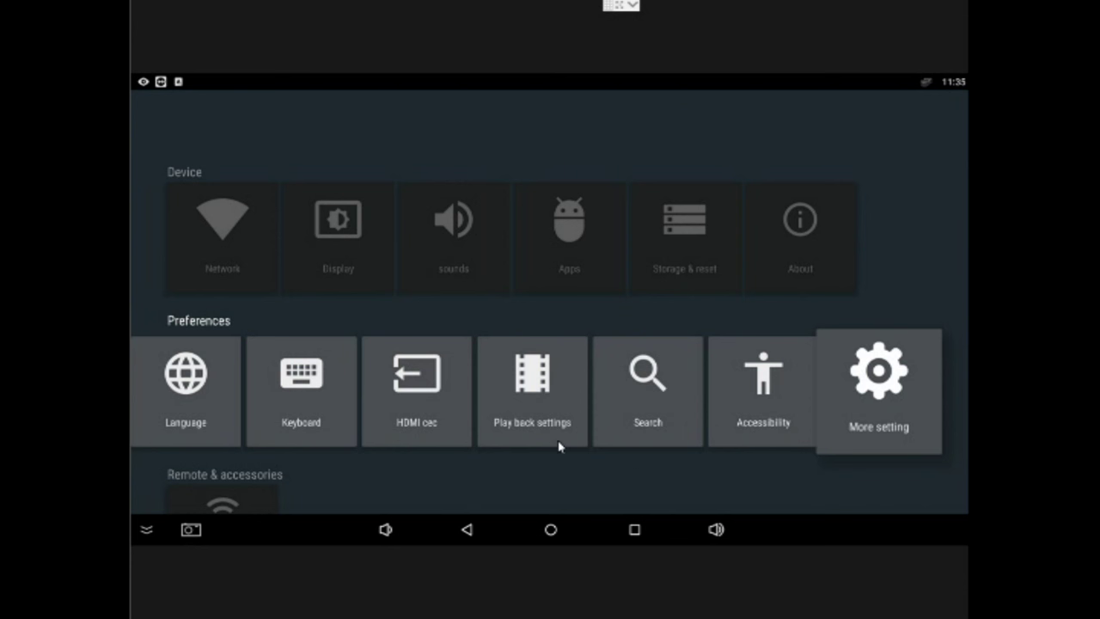
pyautogui.click(355, 247)
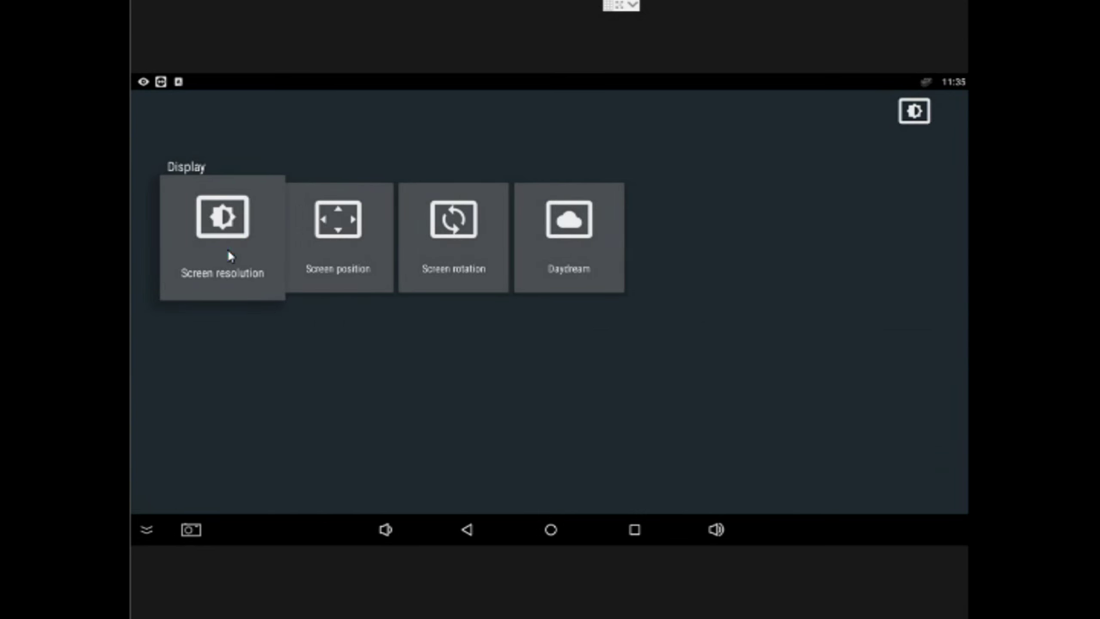
pyautogui.click(229, 253)
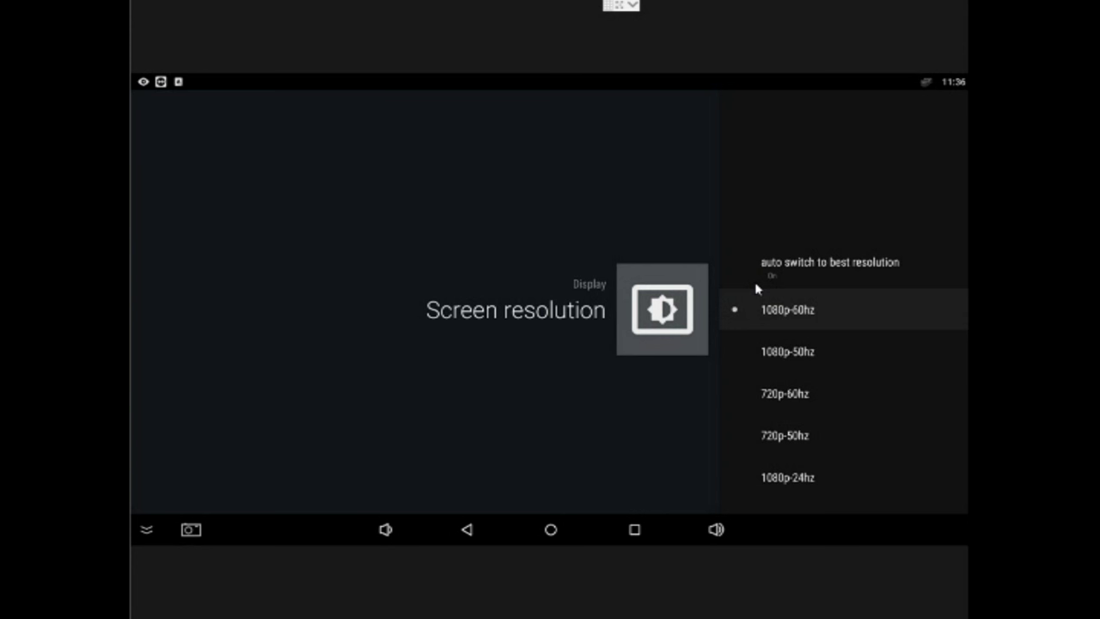
pyautogui.press('Escape')
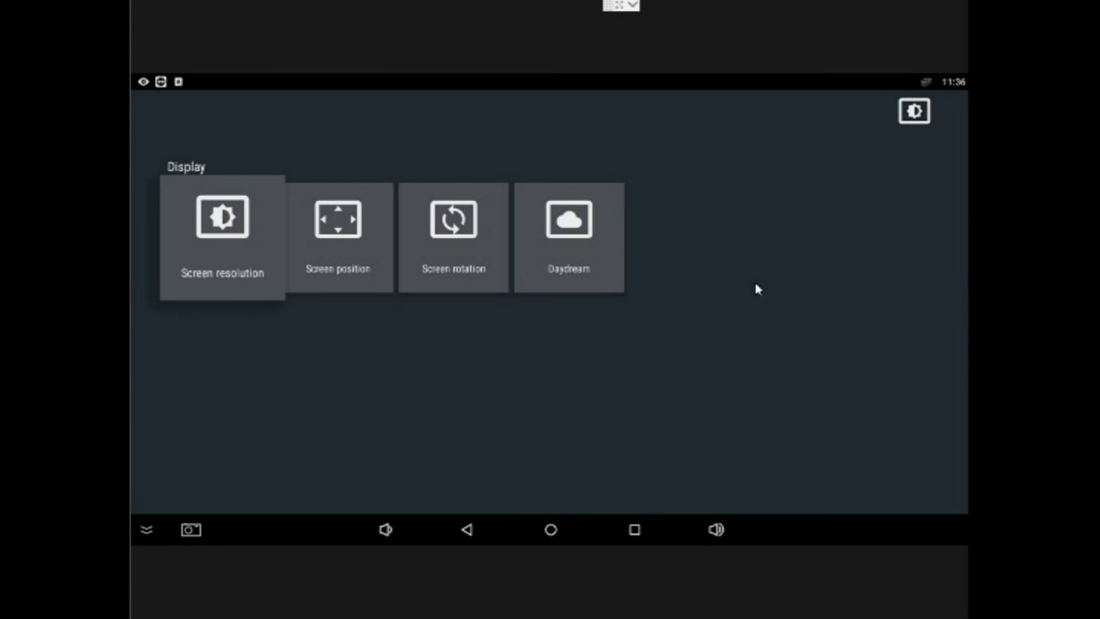
pyautogui.press('Escape')
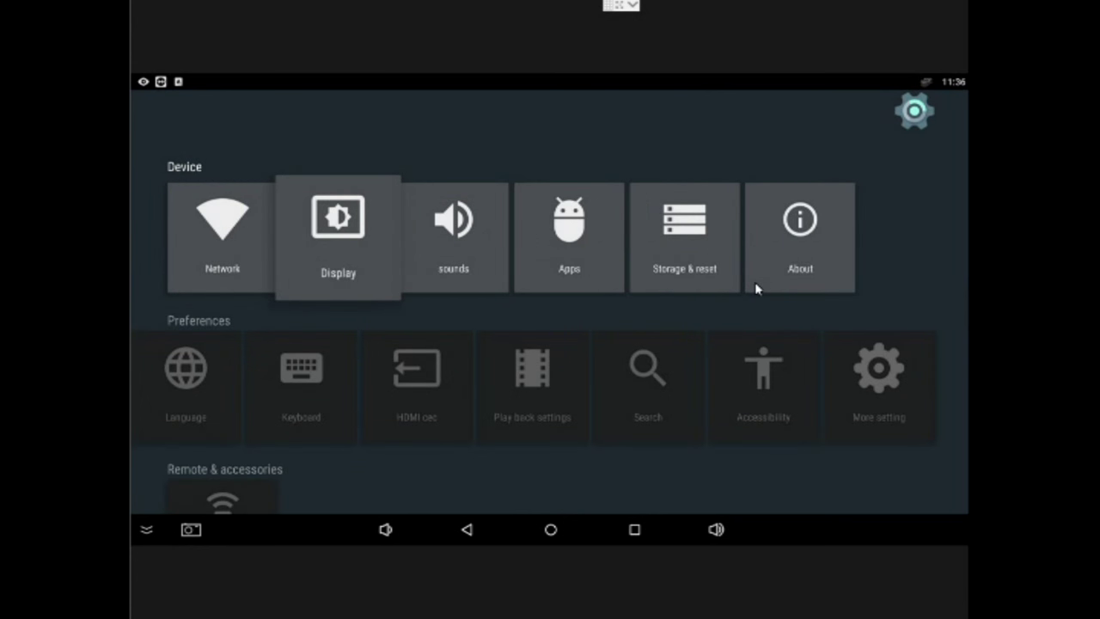
pyautogui.press('Escape')
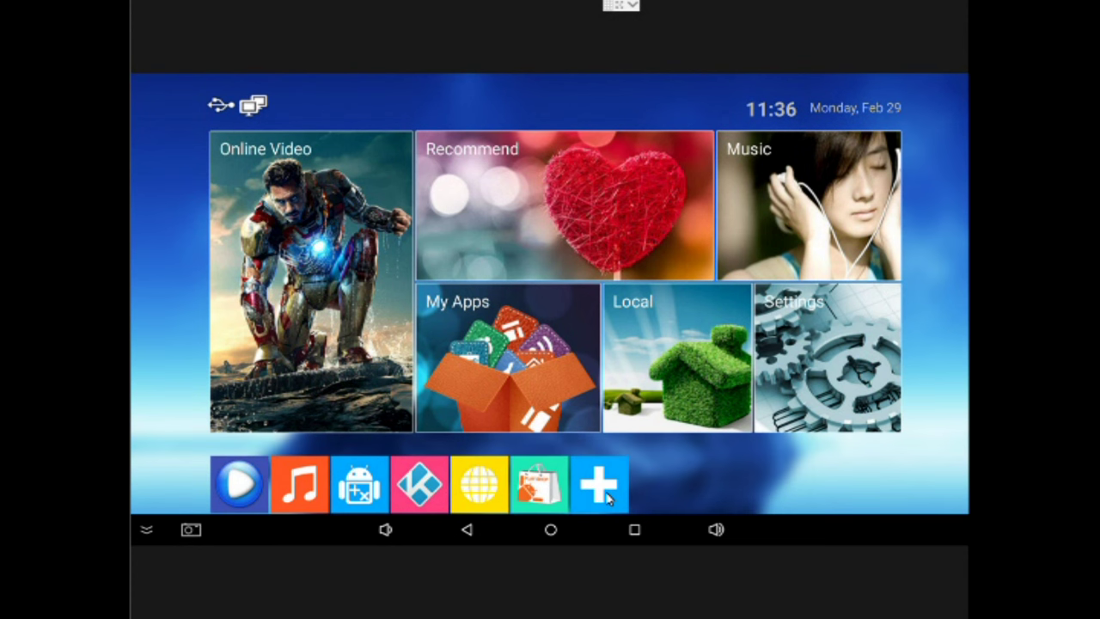
# - Remove AppInstaller and Browser from the home screen's shortcut row
pyautogui.click(607, 498)
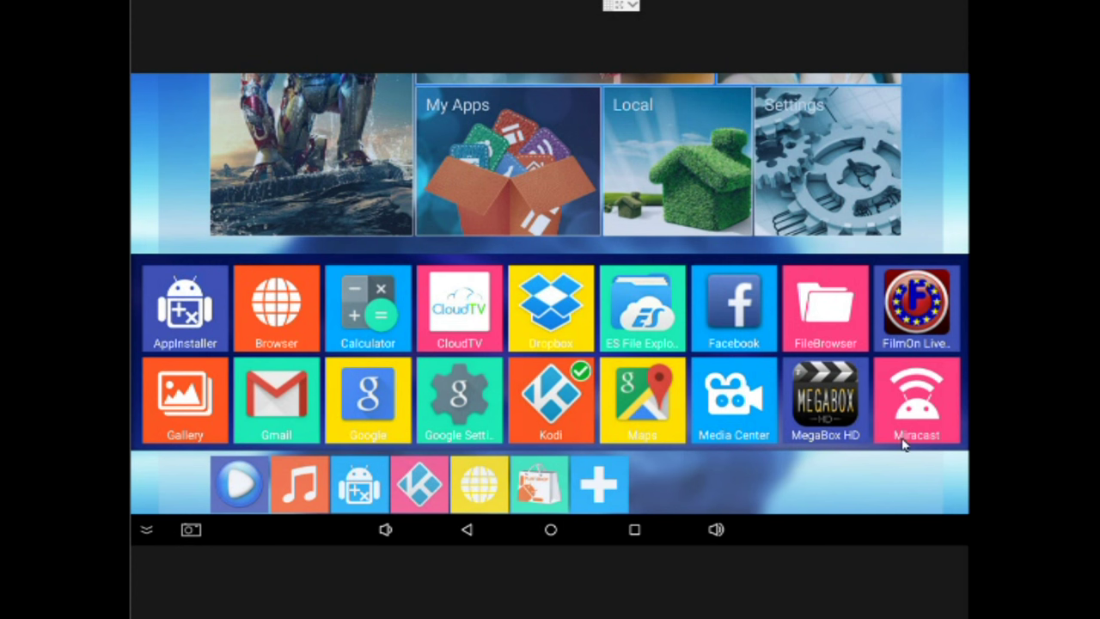
pyautogui.click(888, 482)
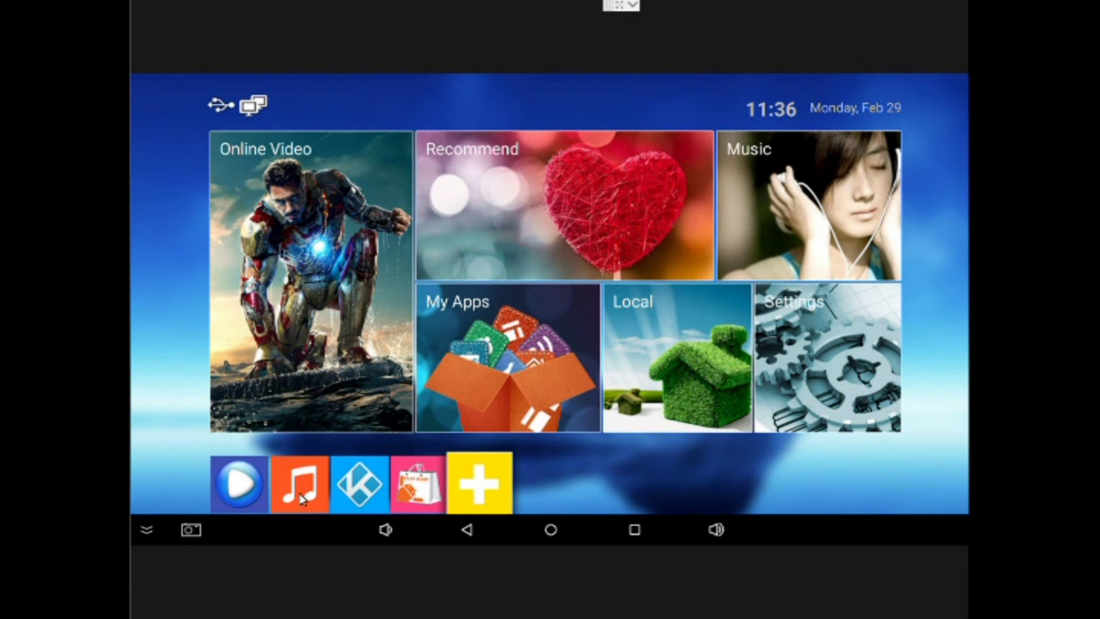
# - Add Dropbox to the Online Video category and return to the home screen
pyautogui.click(317, 294)
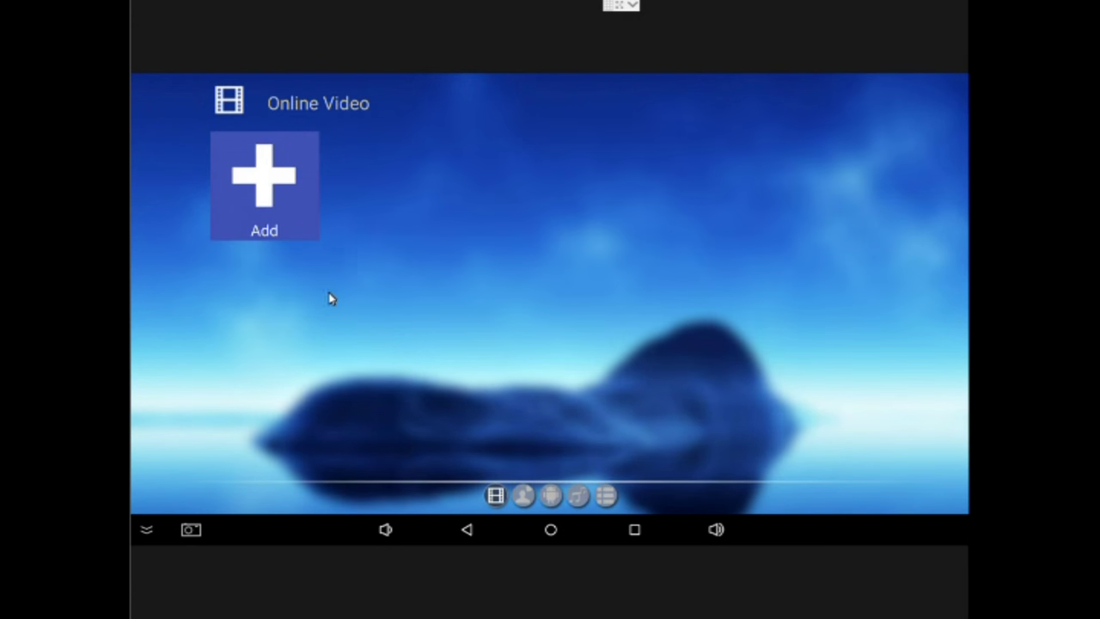
pyautogui.click(265, 177)
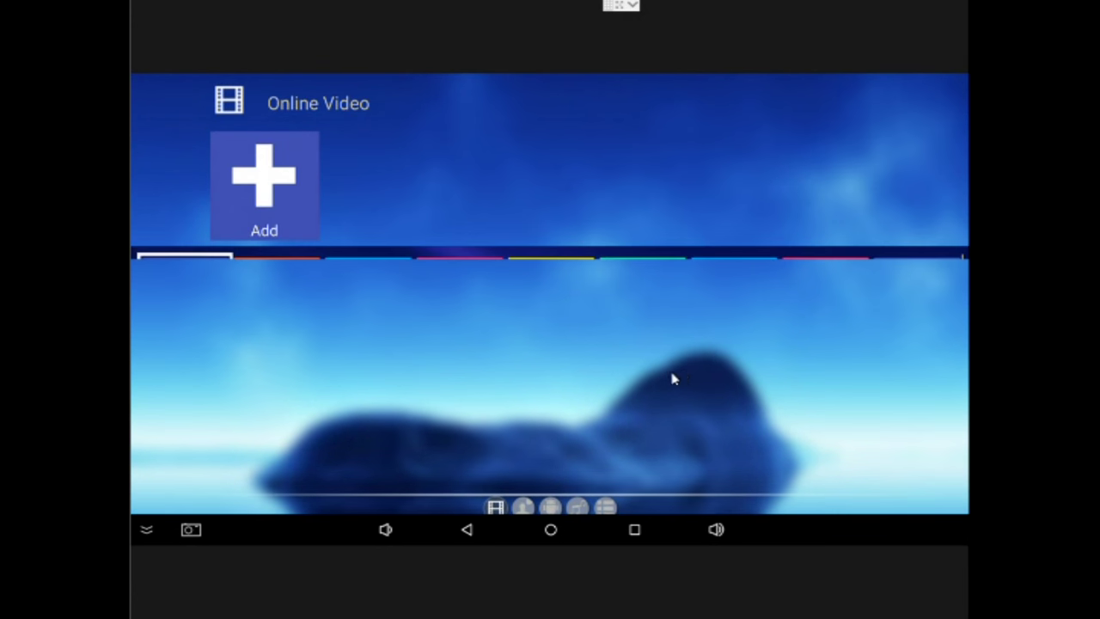
pyautogui.click(553, 291)
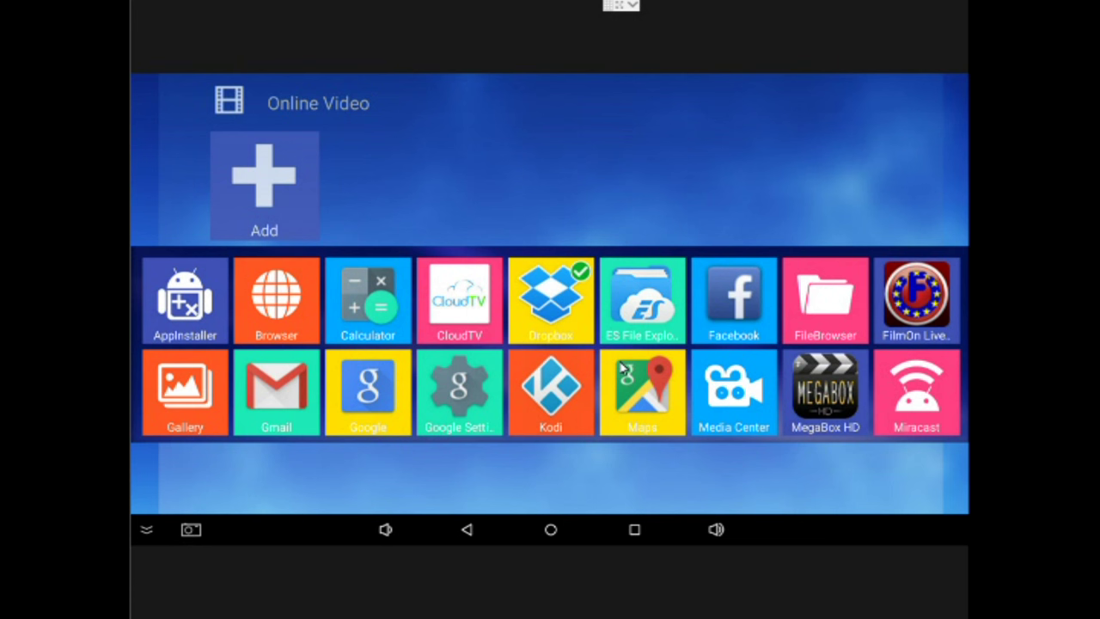
pyautogui.rightClick(622, 368)
pyautogui.rightClick(623, 368)
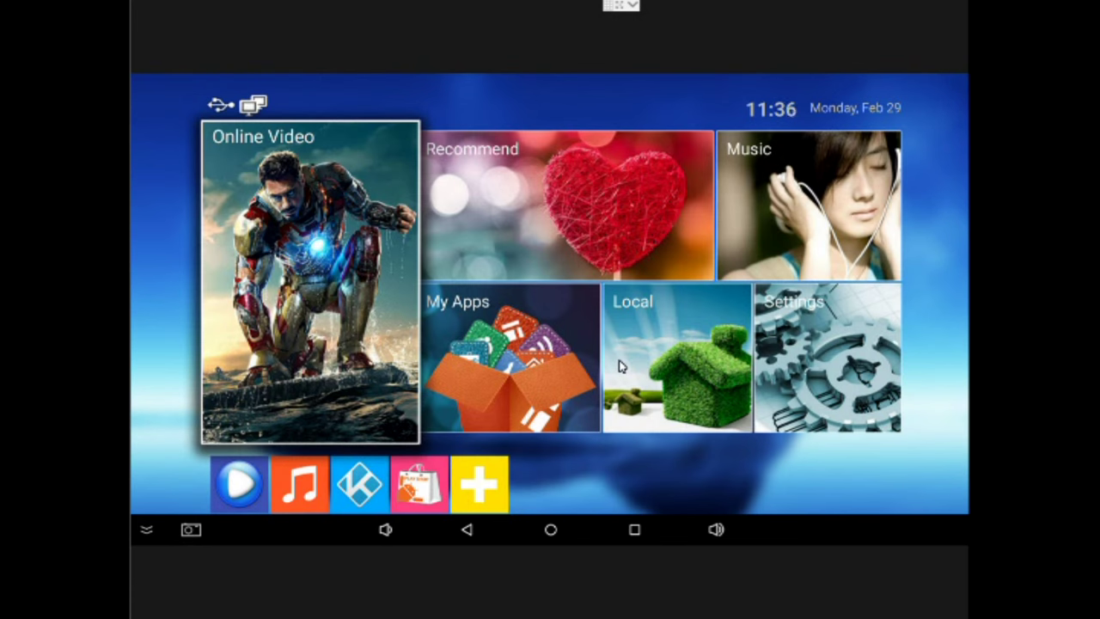